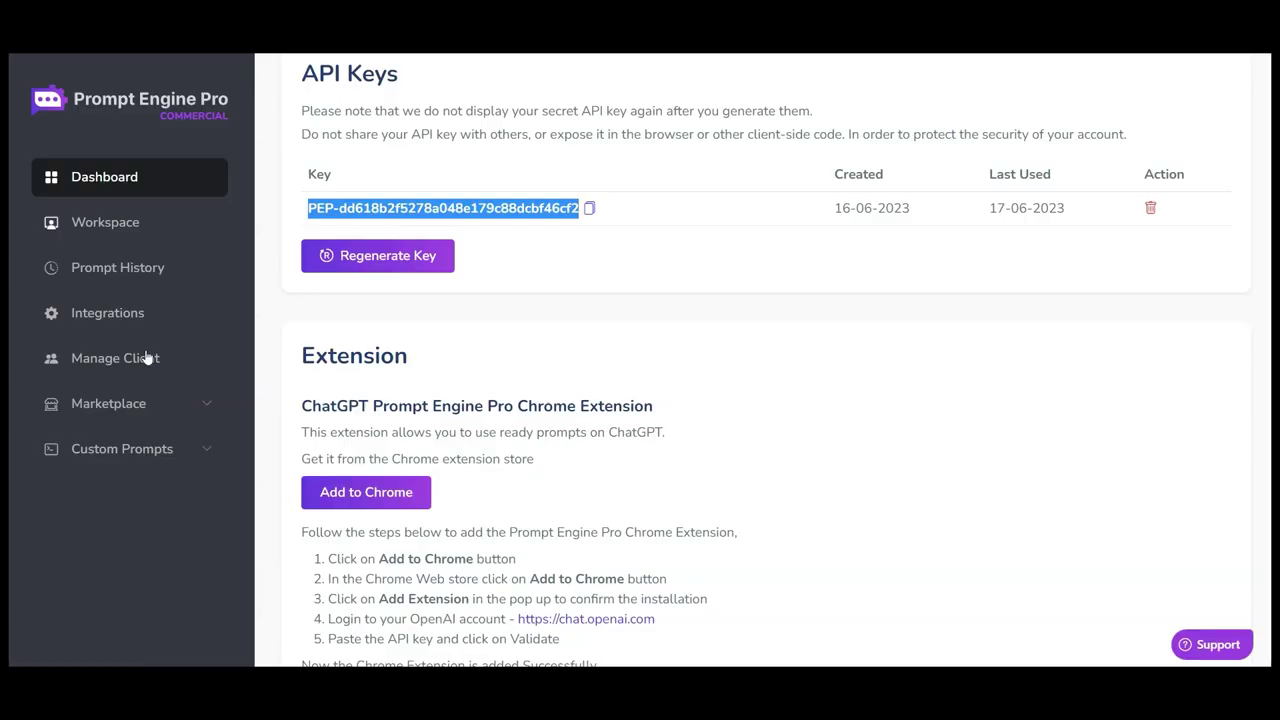
Step: With the API key copied, get the Prompt Engine Pro ChatGPT extension from the web store
{"action": "left_click", "coordinate": [593, 278]}
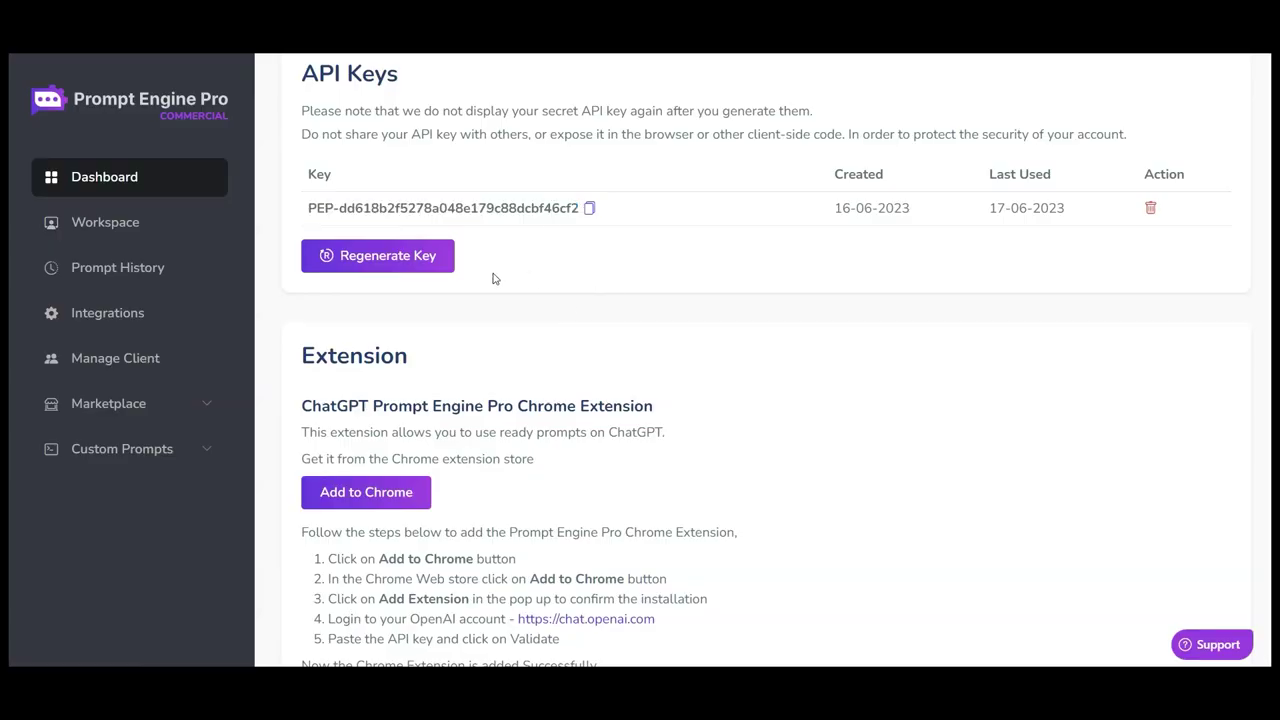
{"action": "scroll", "coordinate": [437, 492], "scroll_direction": "down", "scroll_amount": 2}
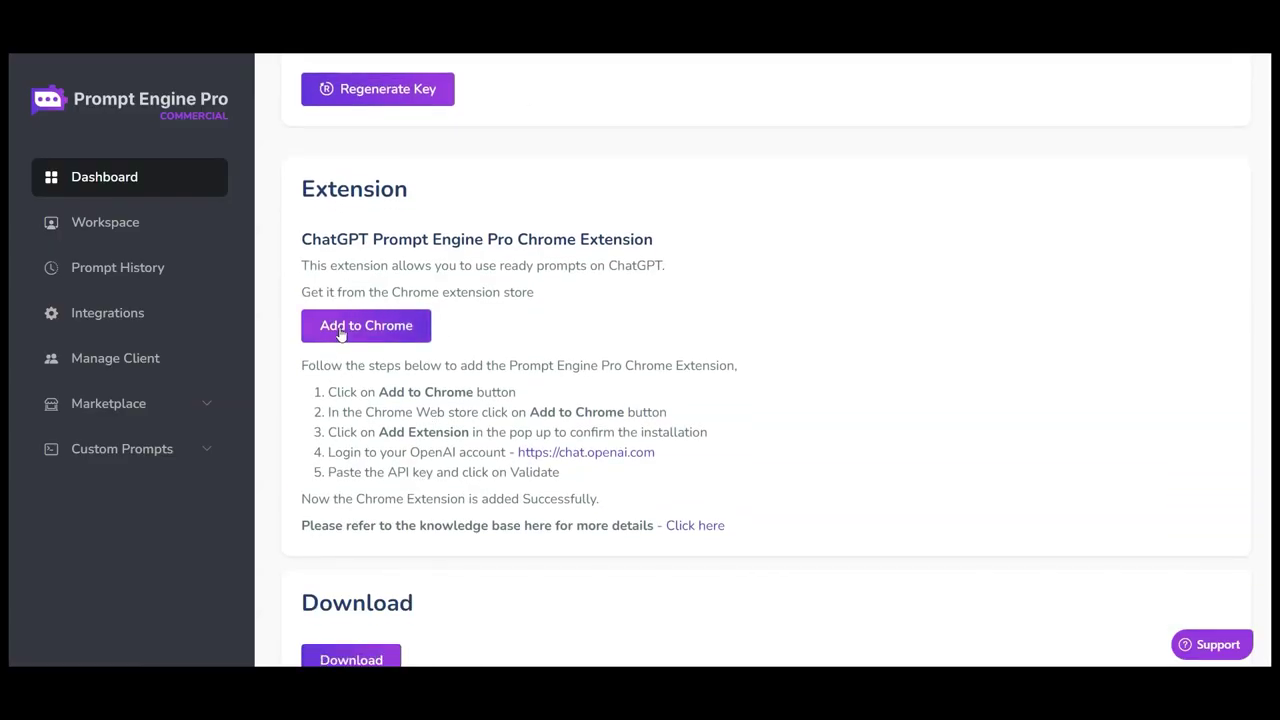
{"action": "left_click", "coordinate": [360, 326]}
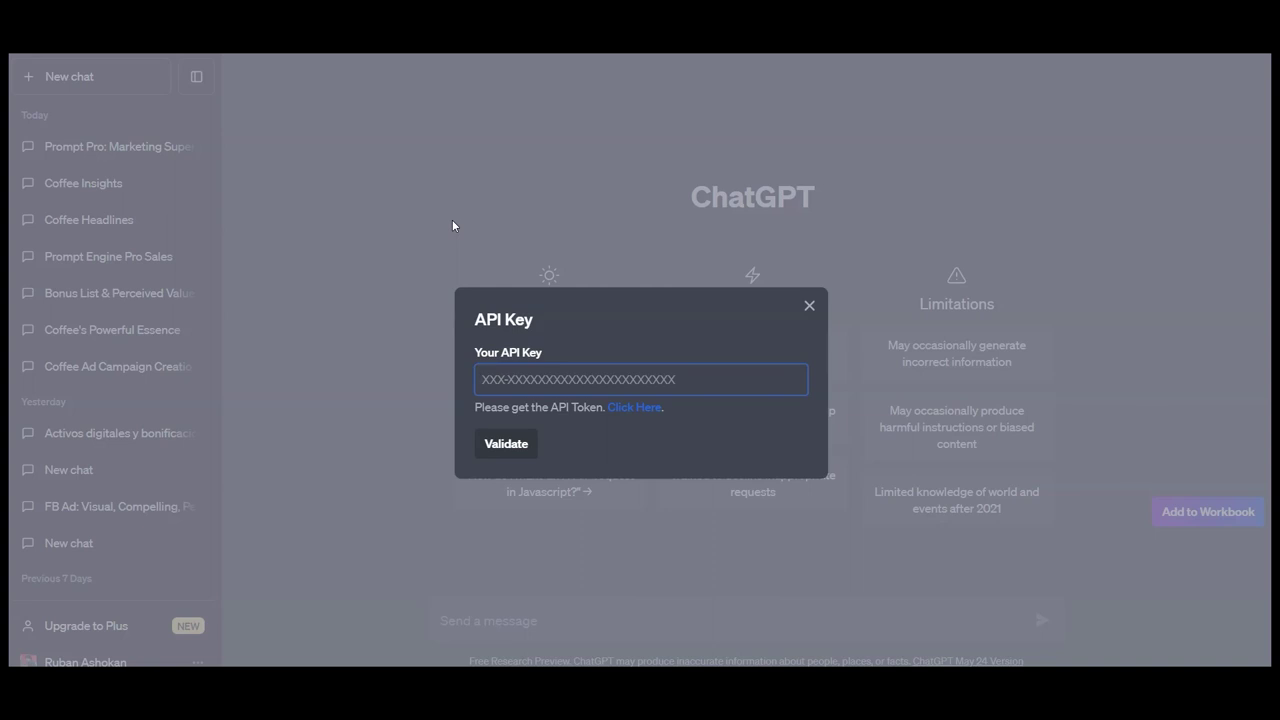
Step: Paste the copied API key into the Your API Key field and validate it
{"action": "key", "text": "ctrl+v"}
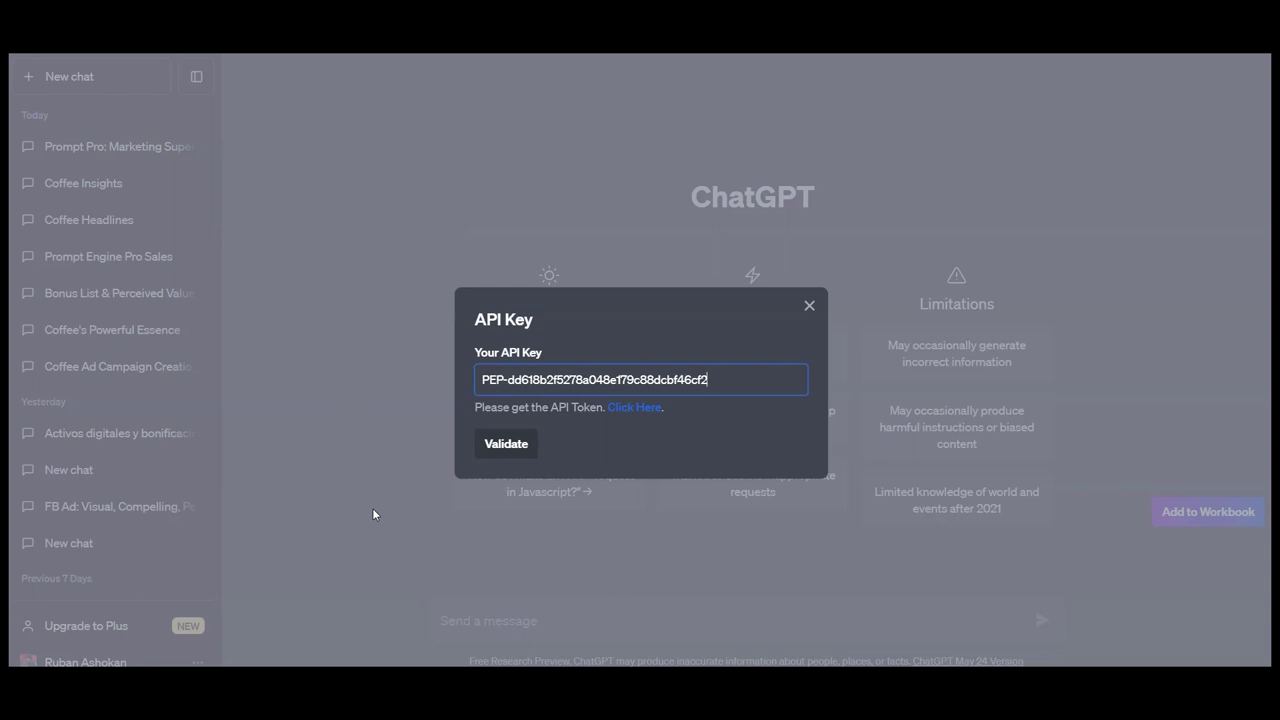
{"action": "left_click", "coordinate": [506, 455]}
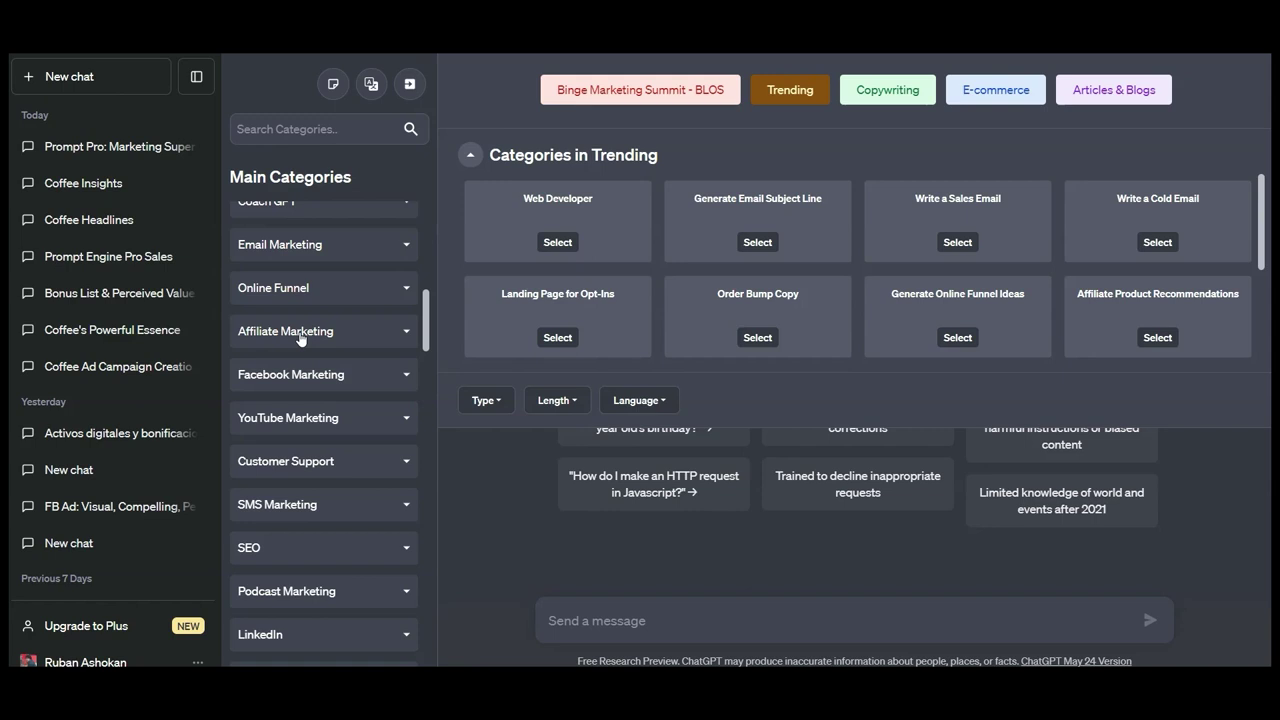
Step: Expand Email Marketing and show its email subject line prompts
{"action": "scroll", "coordinate": [300, 340], "scroll_direction": "up", "scroll_amount": 1}
{"action": "left_click", "coordinate": [370, 334]}
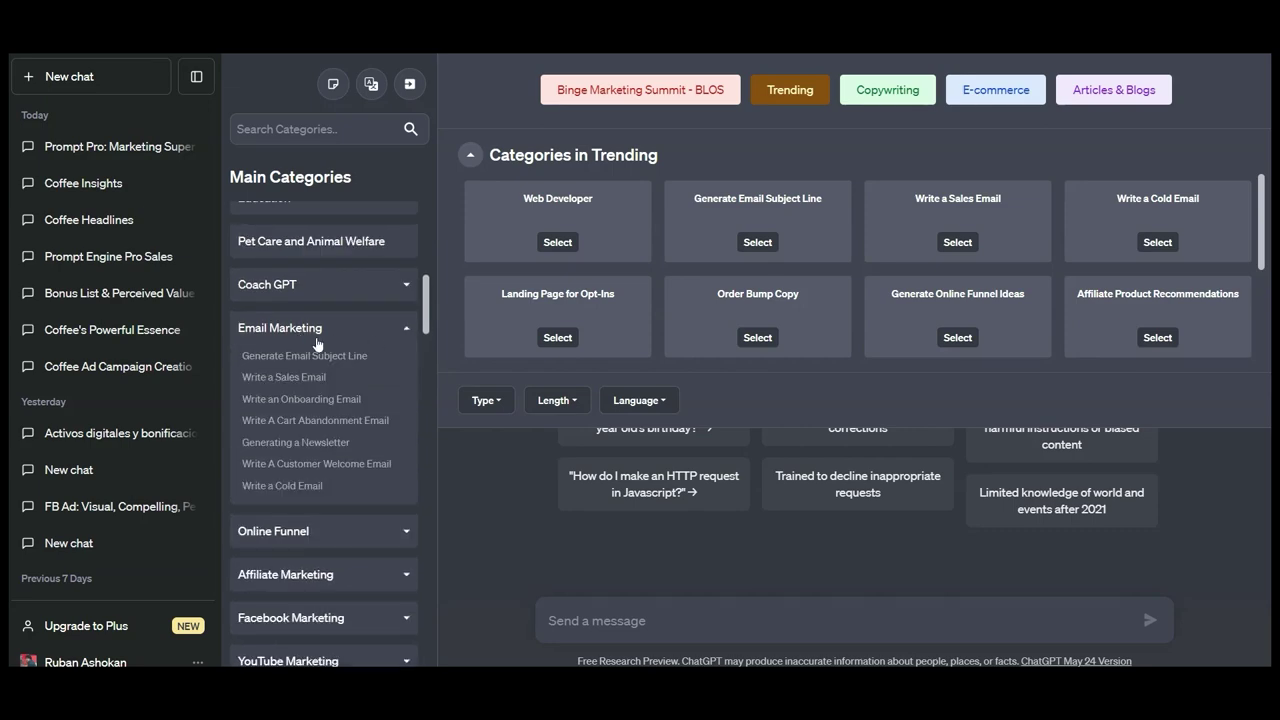
{"action": "left_click", "coordinate": [308, 355]}
Step: Under Facebook Marketing, list the Write Headlines for Facebook Ads prompts
{"action": "scroll", "coordinate": [355, 331], "scroll_direction": "down", "scroll_amount": 2}
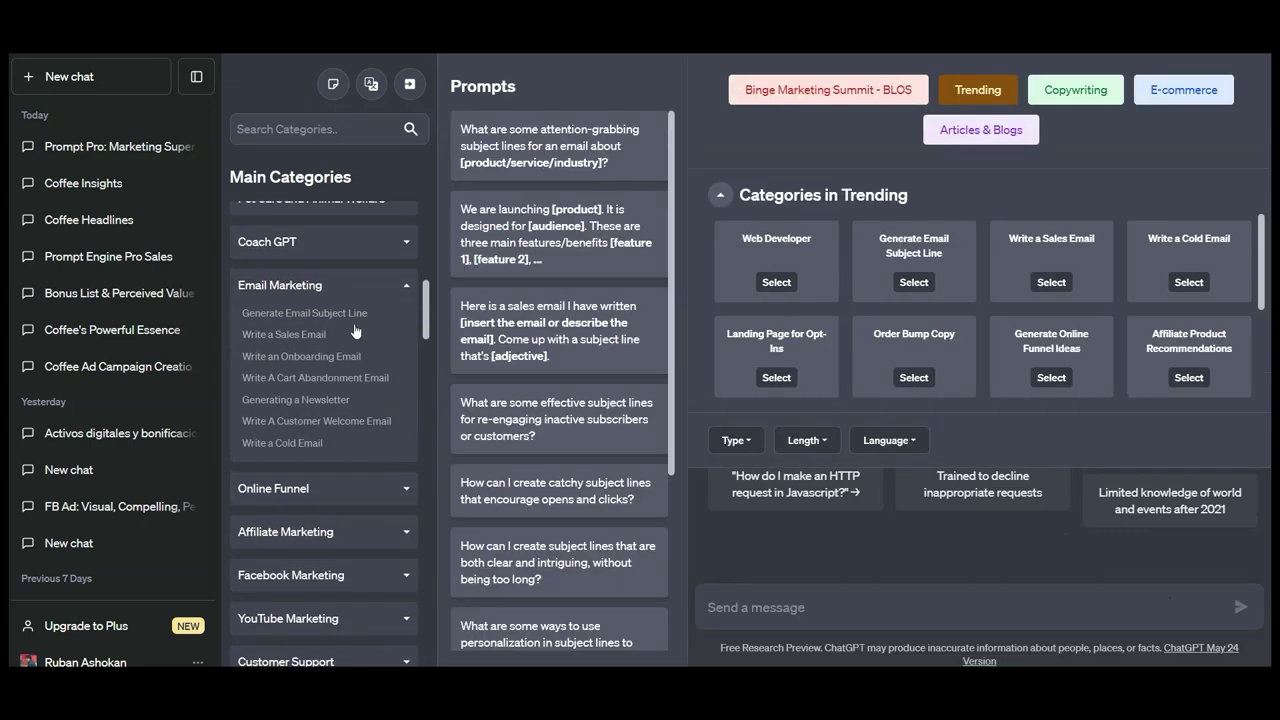
{"action": "scroll", "coordinate": [560, 230], "scroll_direction": "down", "scroll_amount": 3}
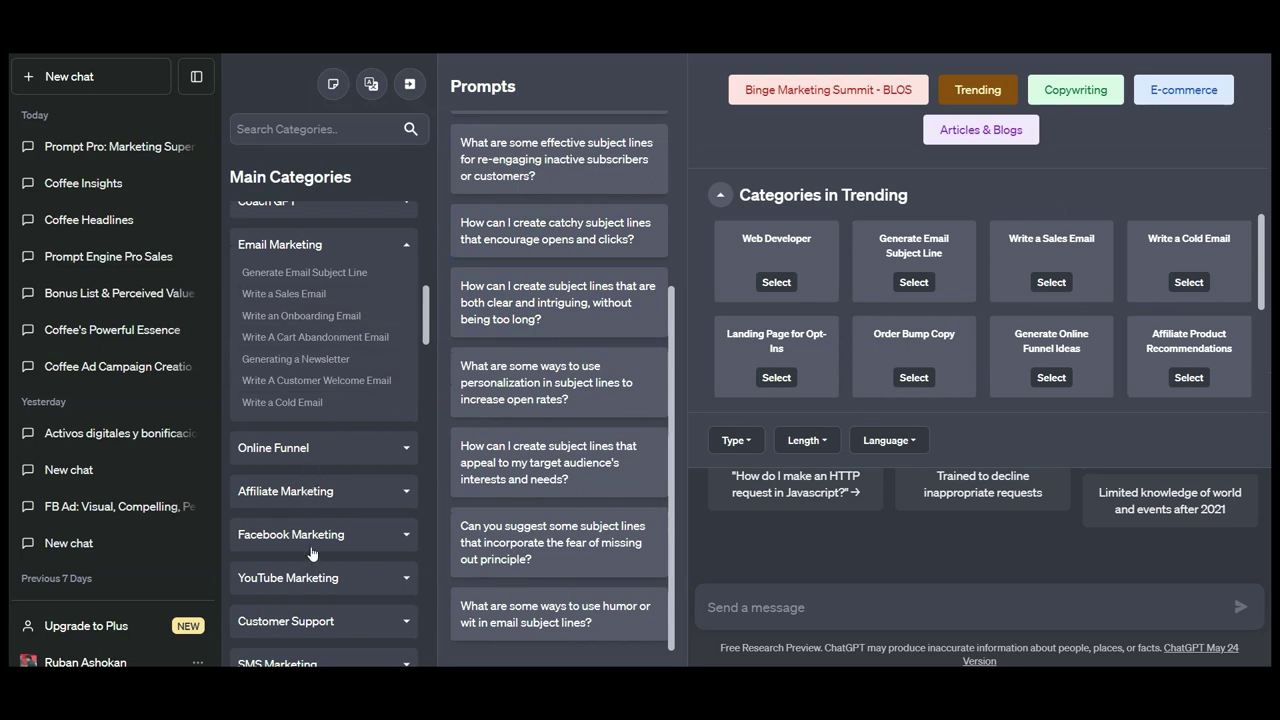
{"action": "scroll", "coordinate": [310, 550], "scroll_direction": "down", "scroll_amount": 7}
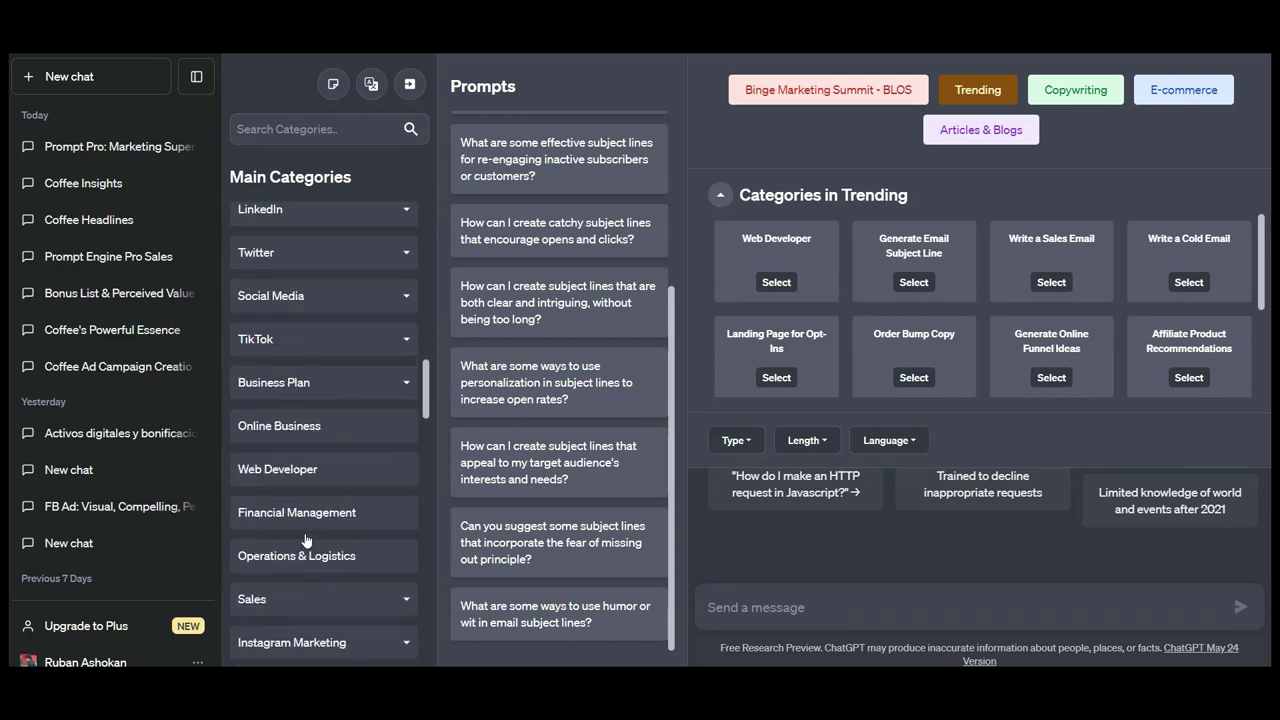
{"action": "scroll", "coordinate": [307, 540], "scroll_direction": "up", "scroll_amount": 5}
{"action": "scroll", "coordinate": [306, 540], "scroll_direction": "up", "scroll_amount": 2}
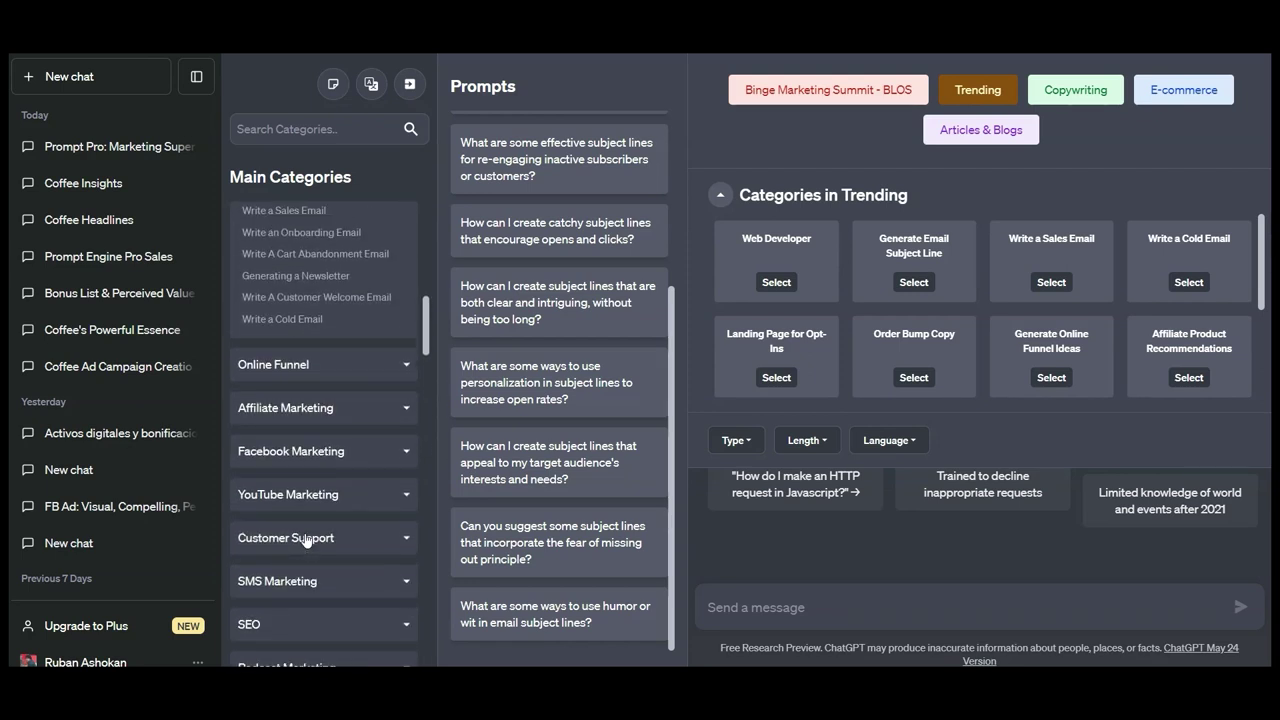
{"action": "scroll", "coordinate": [328, 485], "scroll_direction": "up", "scroll_amount": 2}
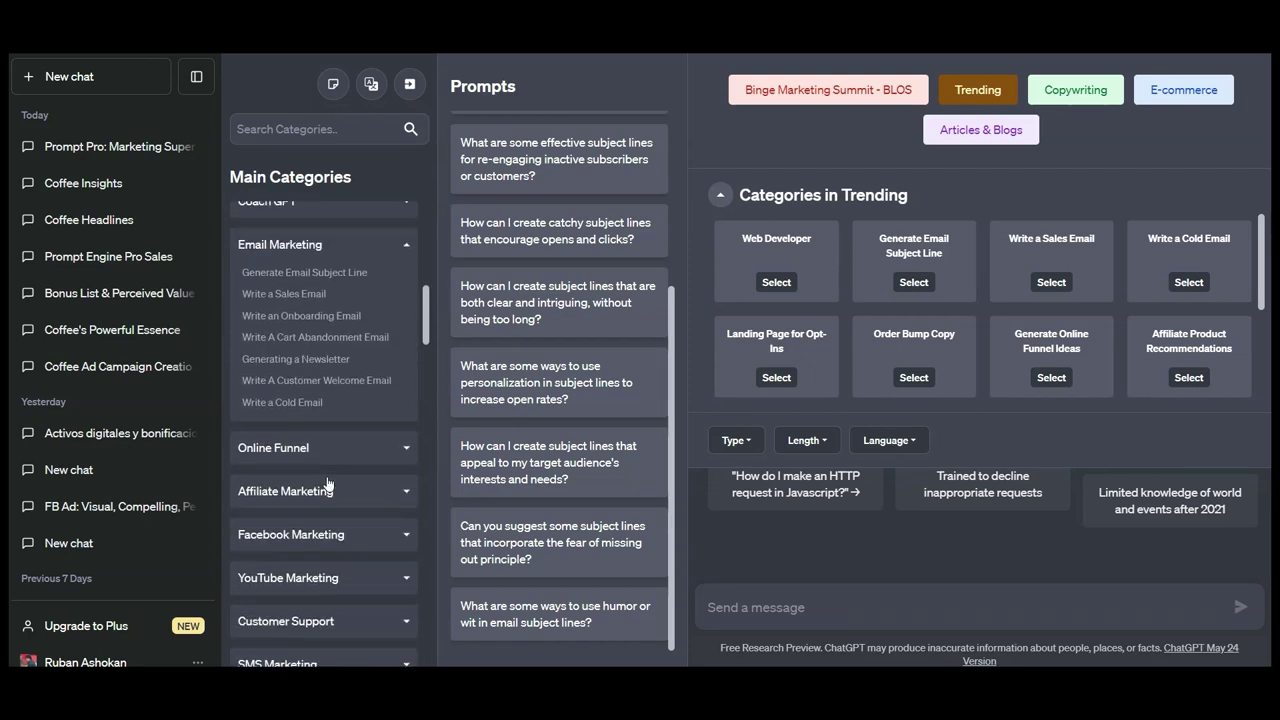
{"action": "scroll", "coordinate": [327, 483], "scroll_direction": "down", "scroll_amount": 5}
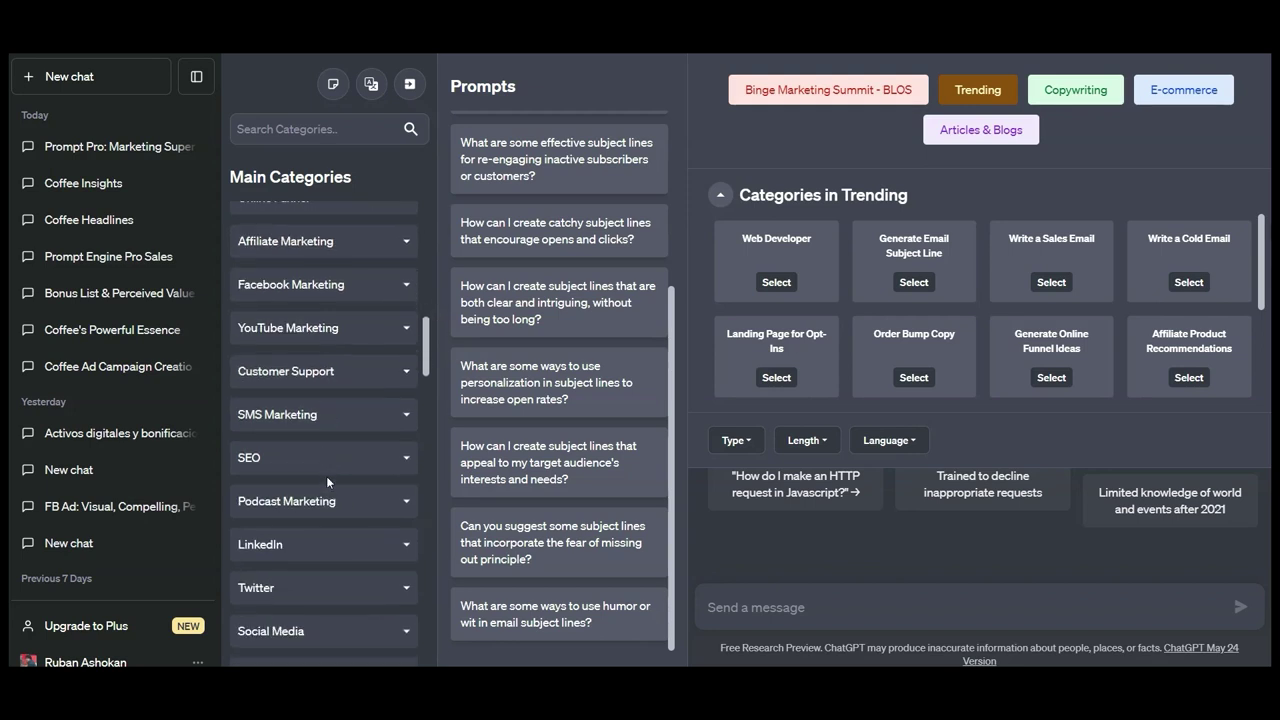
{"action": "scroll", "coordinate": [327, 482], "scroll_direction": "down", "scroll_amount": 2}
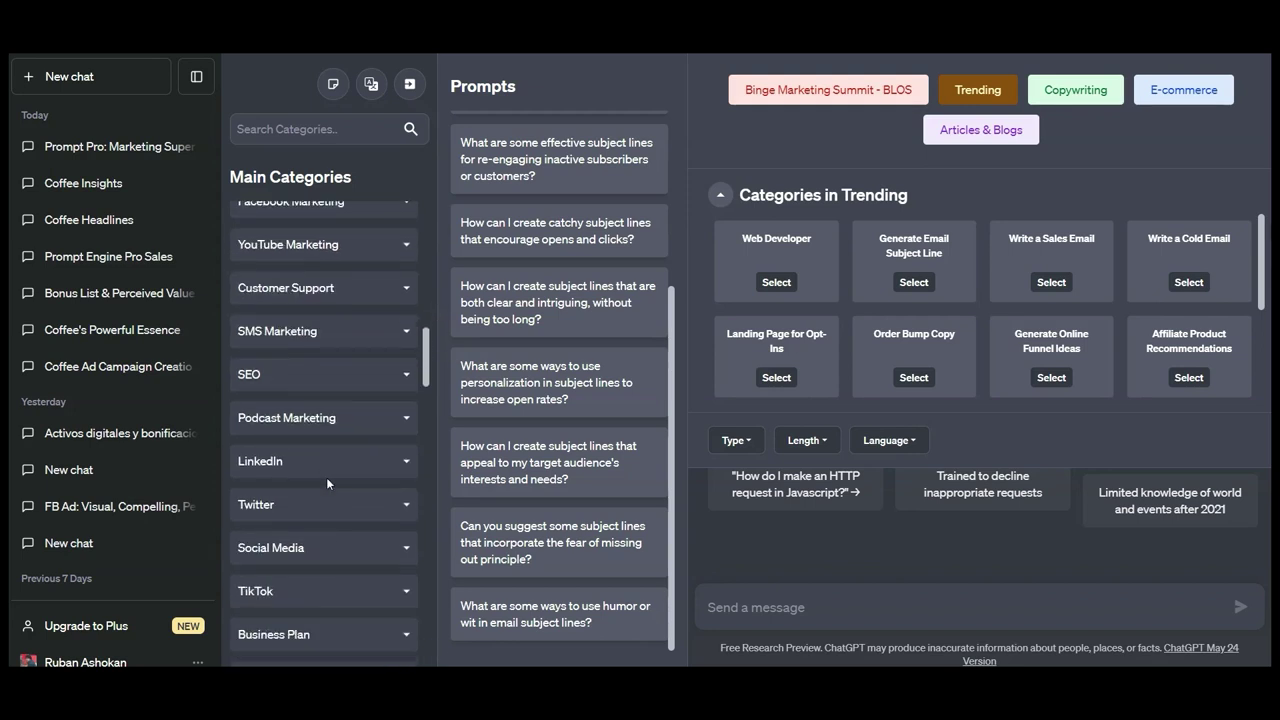
{"action": "scroll", "coordinate": [305, 412], "scroll_direction": "up", "scroll_amount": 2}
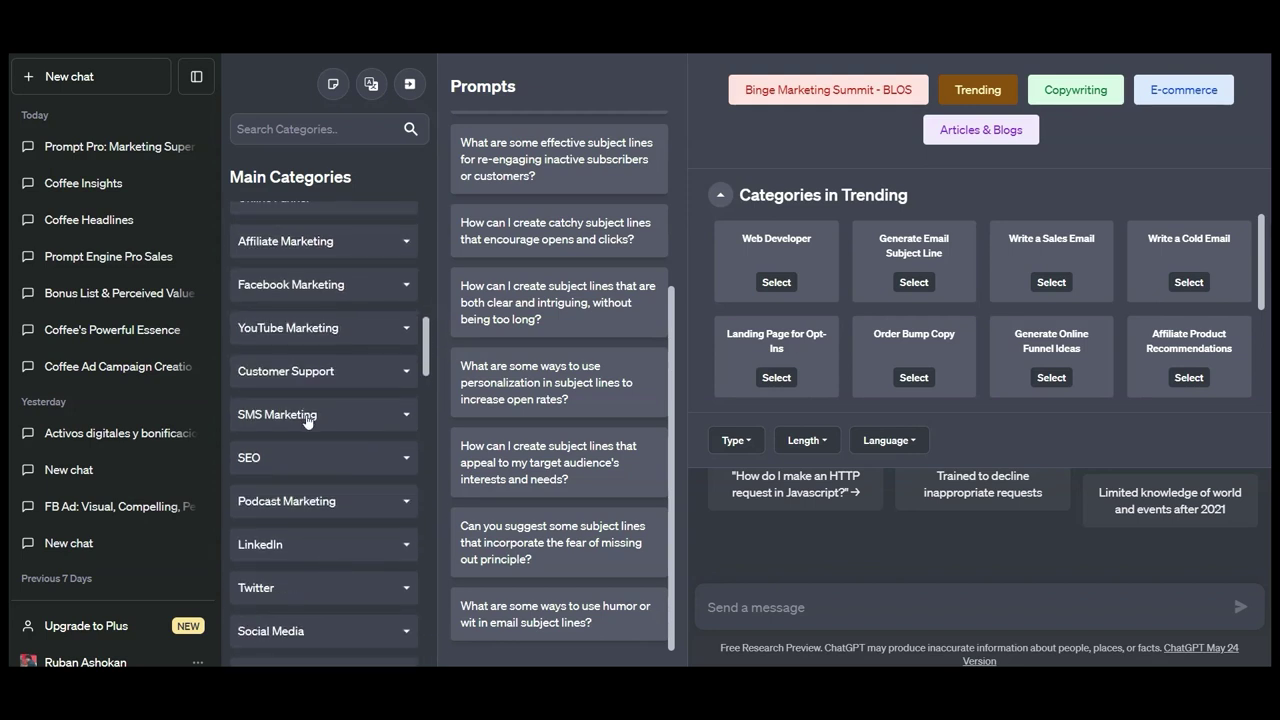
{"action": "left_click", "coordinate": [350, 287]}
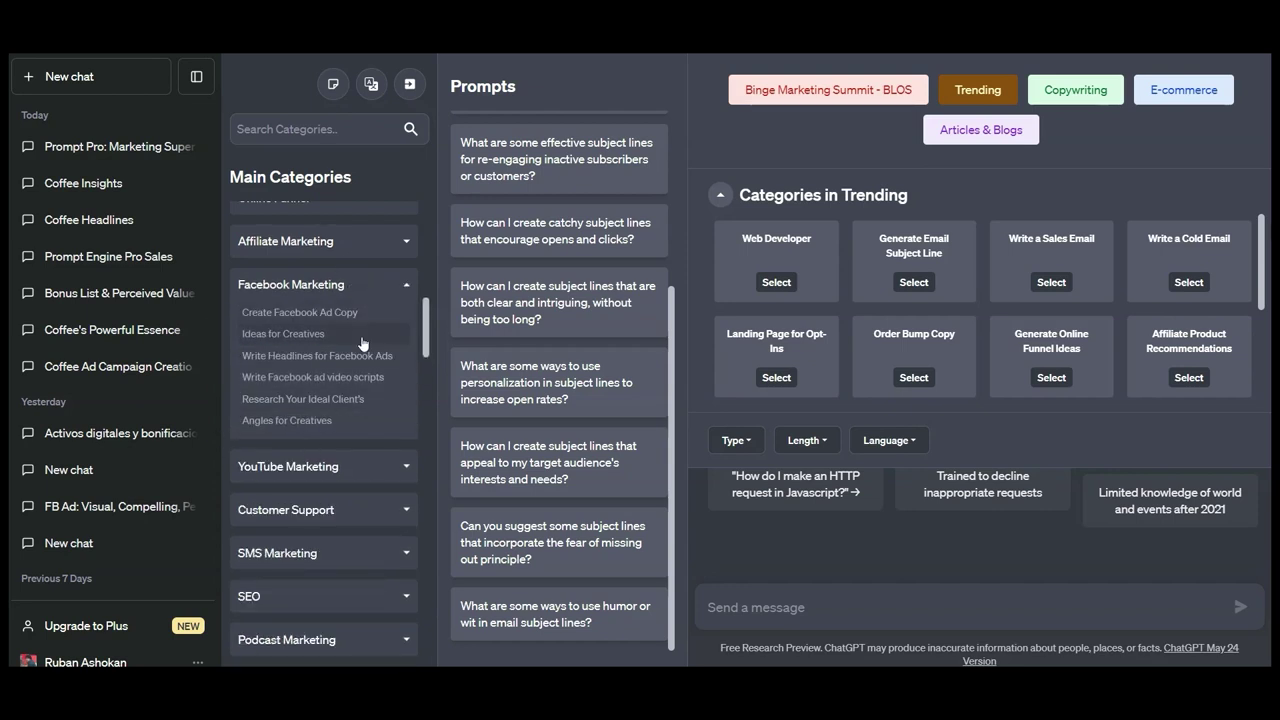
{"action": "left_click", "coordinate": [321, 362]}
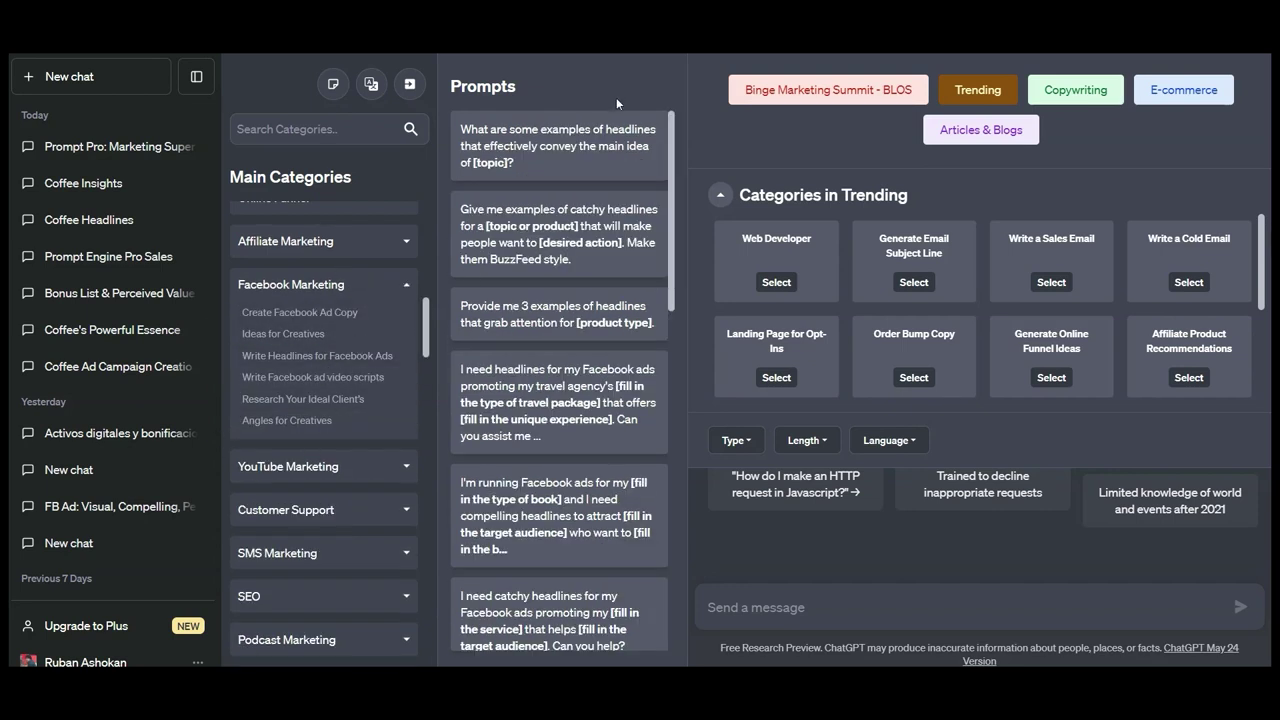
Step: Send the first headline prompt with [topic] set to Coffee, then list Facebook ad video script prompts
{"action": "left_click", "coordinate": [530, 162]}
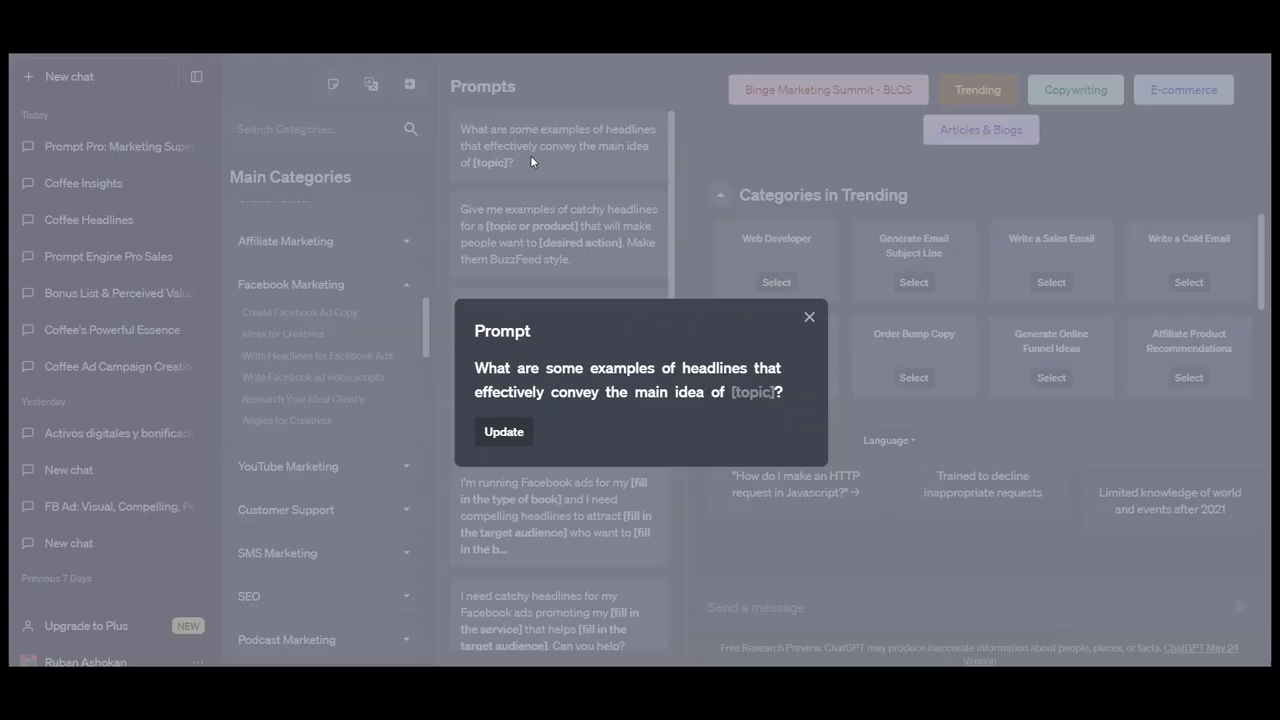
{"action": "double_click", "coordinate": [746, 396]}
{"action": "type", "text": "Coffee"}
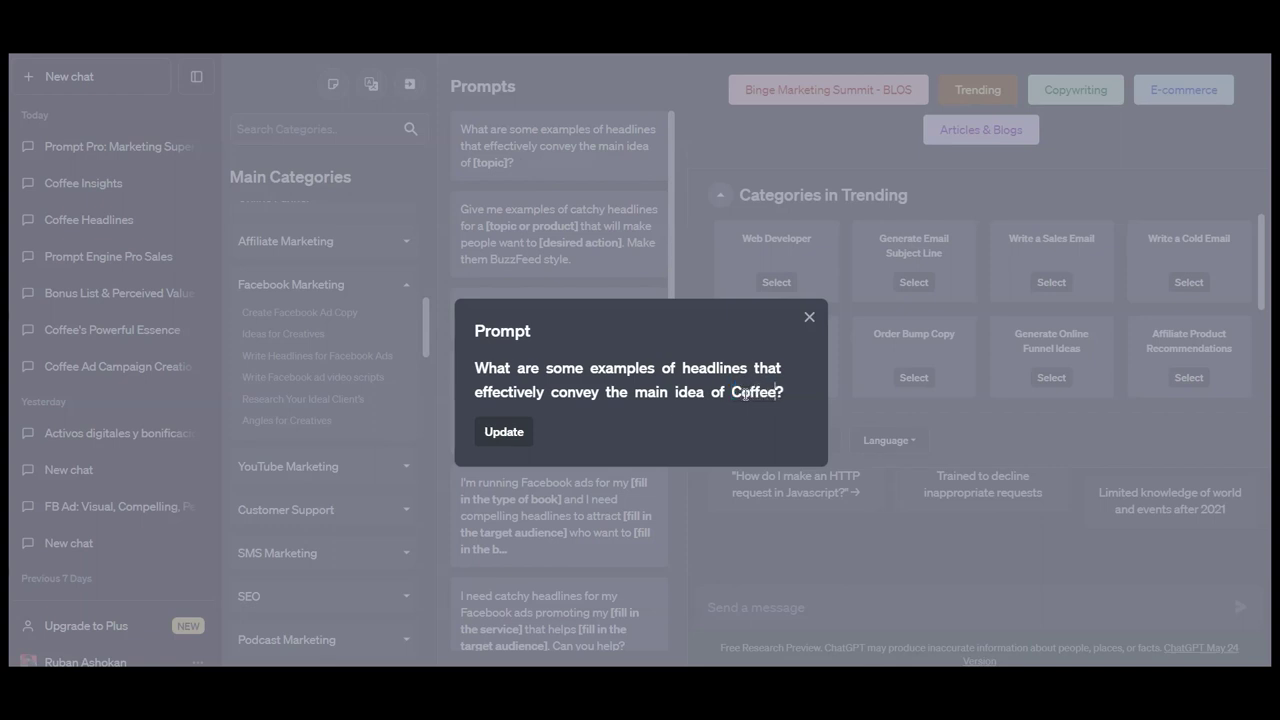
{"action": "left_click", "coordinate": [496, 440]}
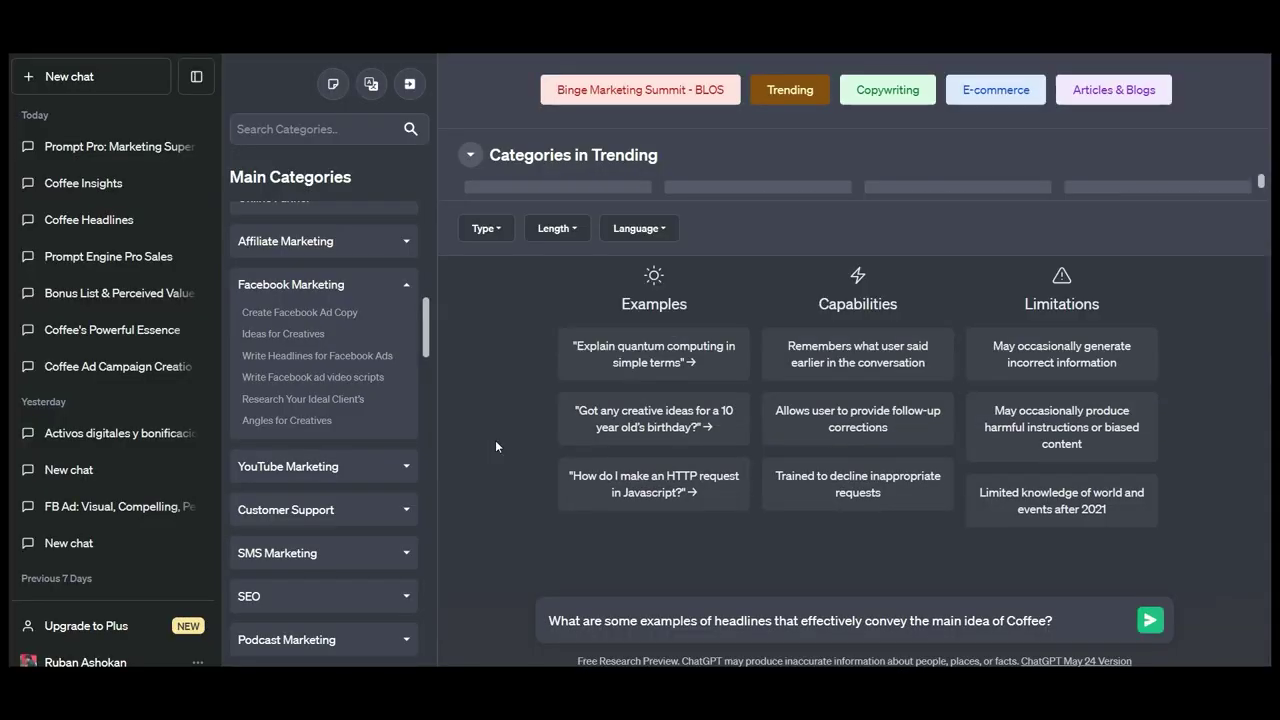
{"action": "left_click", "coordinate": [1150, 621]}
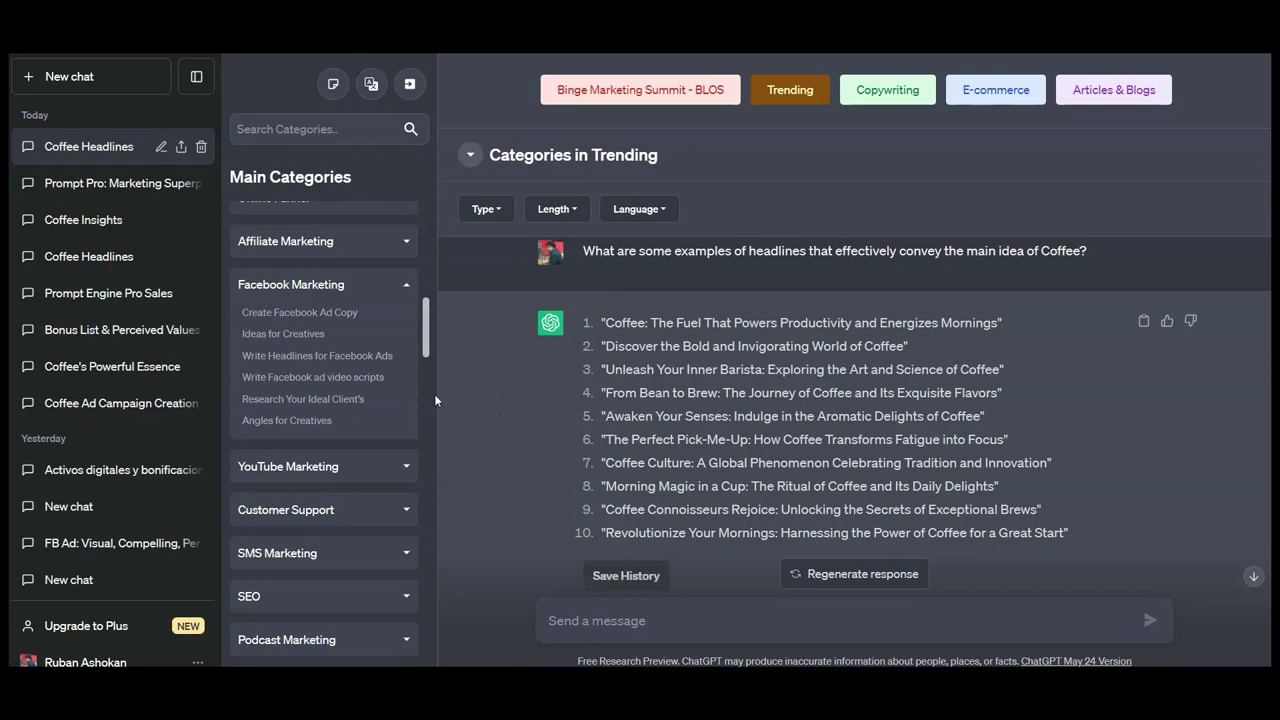
{"action": "left_click", "coordinate": [324, 387]}
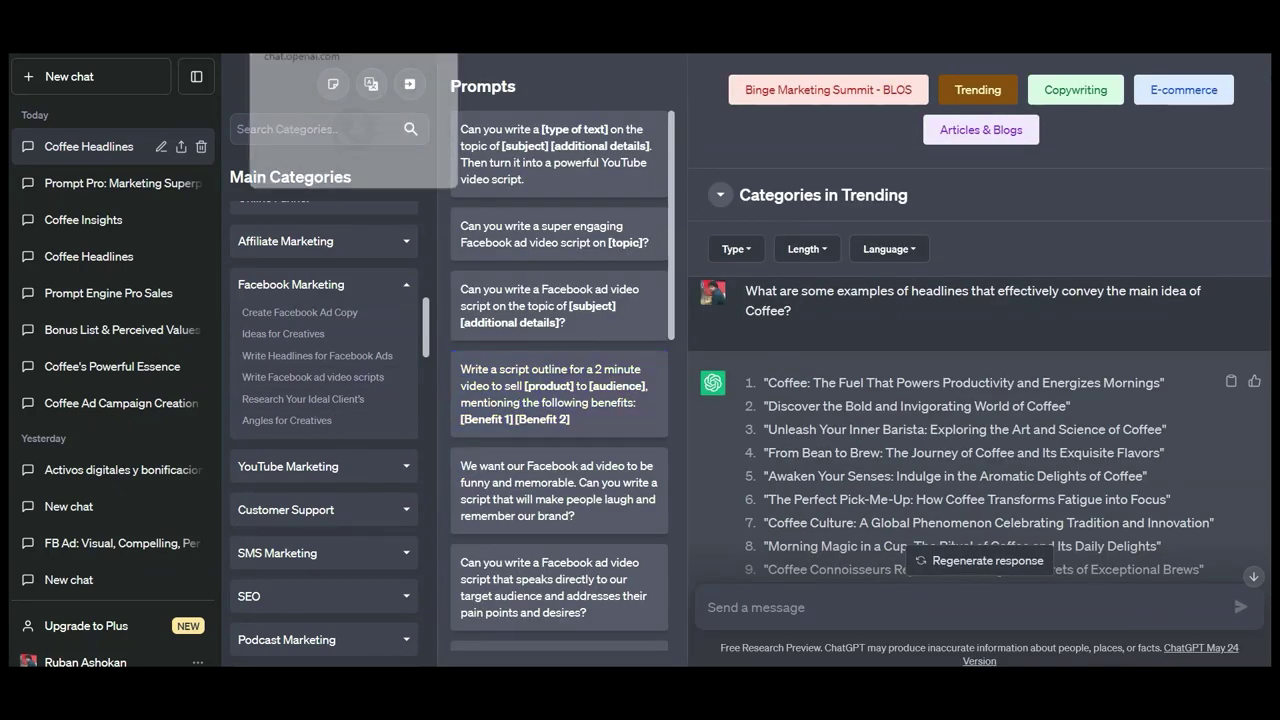
Step: Send the video script outline prompt for Prompt Engine Pro and review the generated outline
{"action": "left_click", "coordinate": [516, 403]}
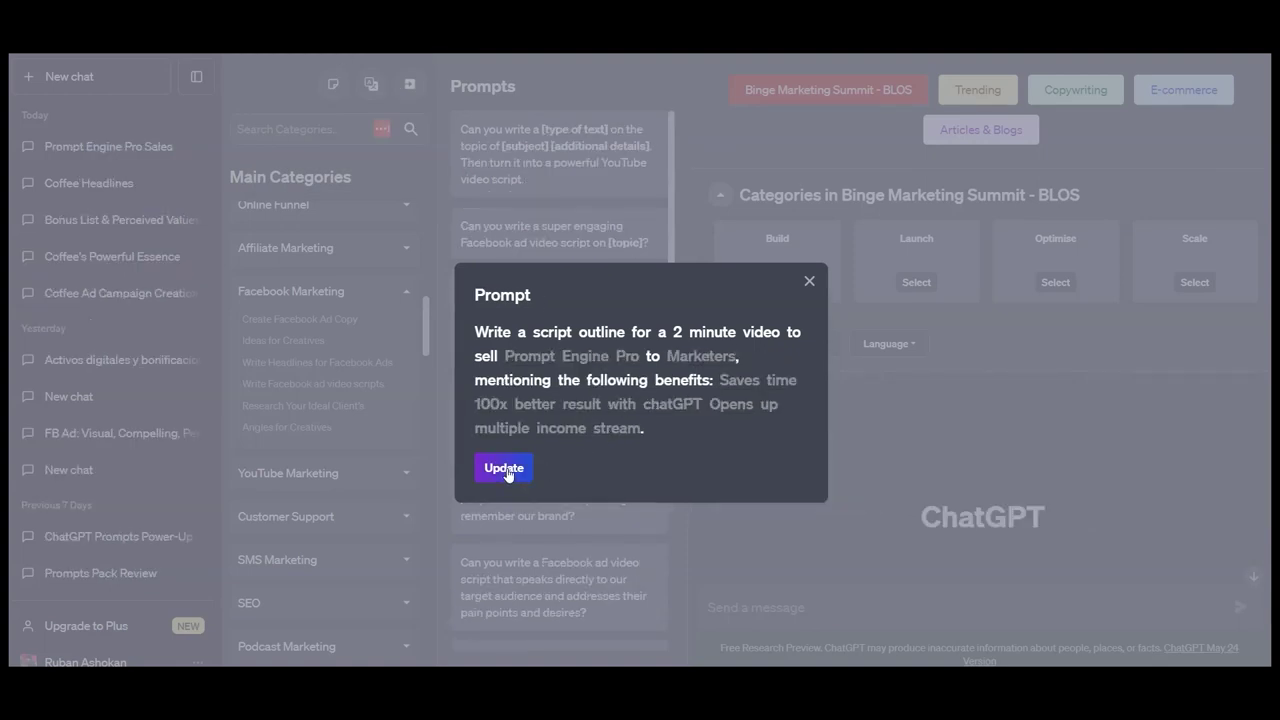
{"action": "left_click", "coordinate": [504, 468]}
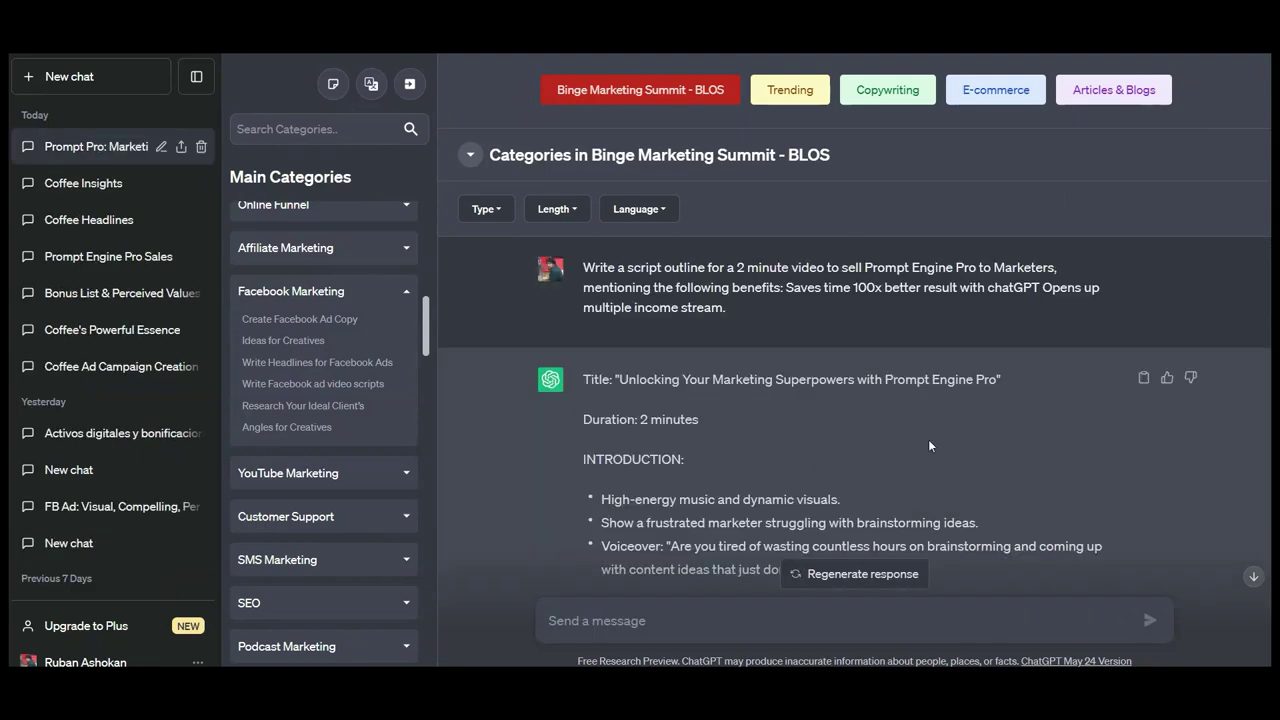
{"action": "scroll", "coordinate": [1001, 419], "scroll_direction": "down", "scroll_amount": 5}
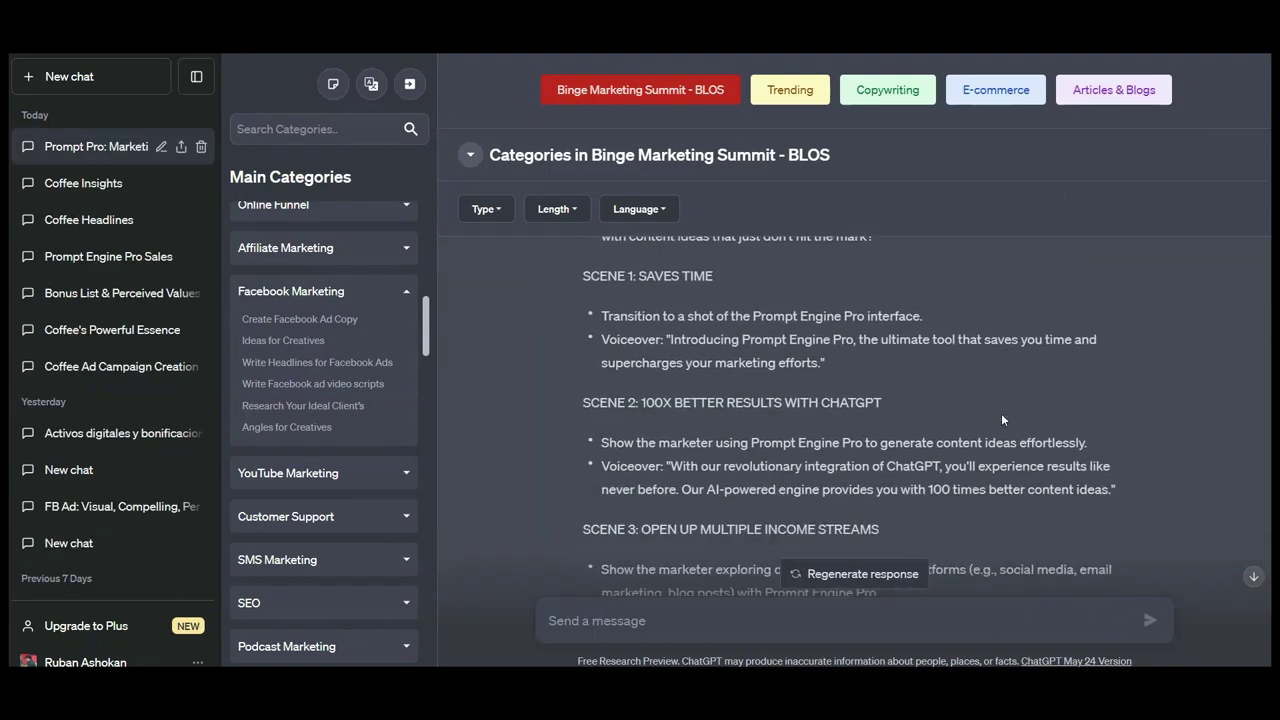
{"action": "scroll", "coordinate": [1001, 413], "scroll_direction": "down", "scroll_amount": 5}
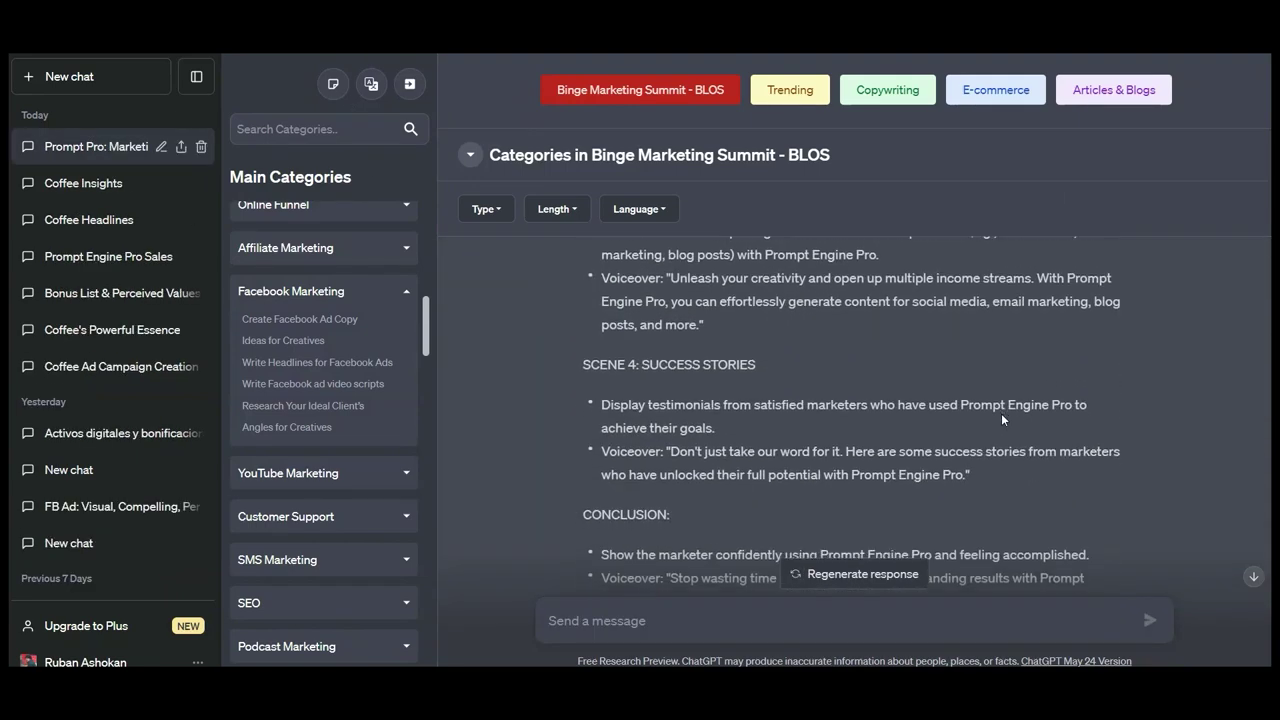
{"action": "scroll", "coordinate": [1002, 413], "scroll_direction": "down", "scroll_amount": 2}
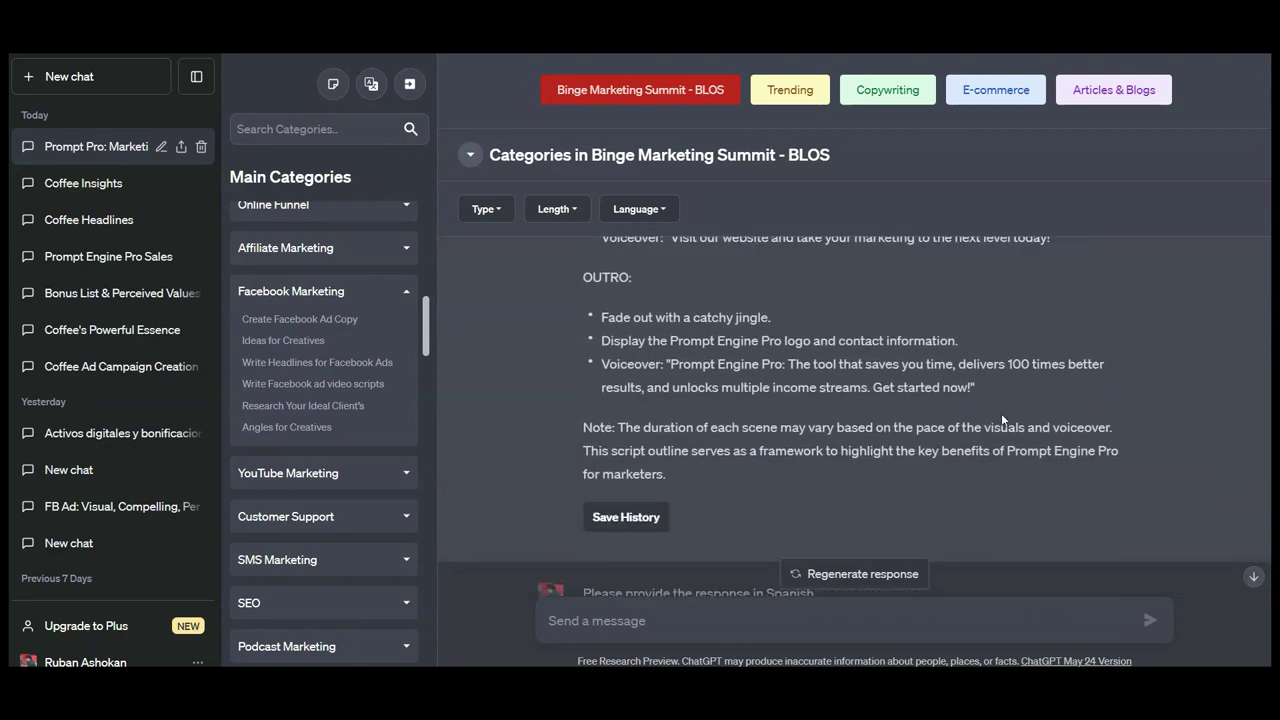
{"action": "scroll", "coordinate": [1001, 413], "scroll_direction": "up", "scroll_amount": 1}
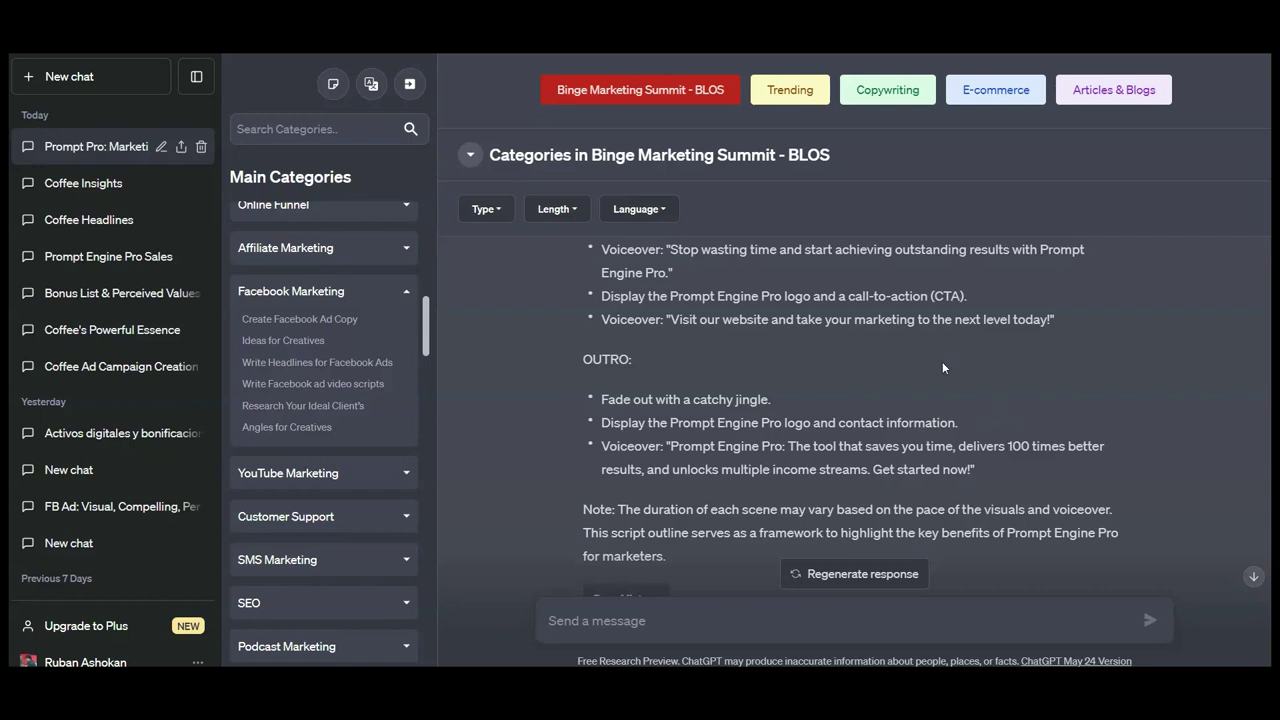
Step: Look through the Length and Type dropdown options without changing them
{"action": "left_click", "coordinate": [557, 209]}
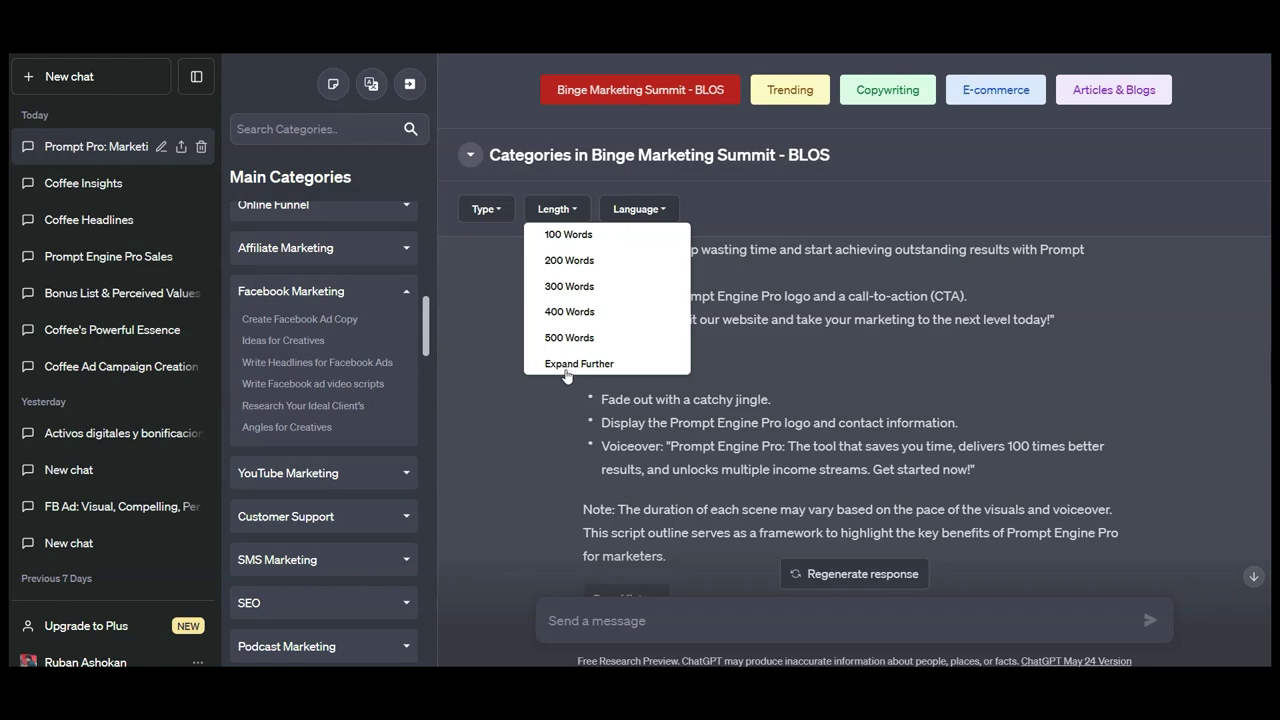
{"action": "left_click", "coordinate": [484, 298]}
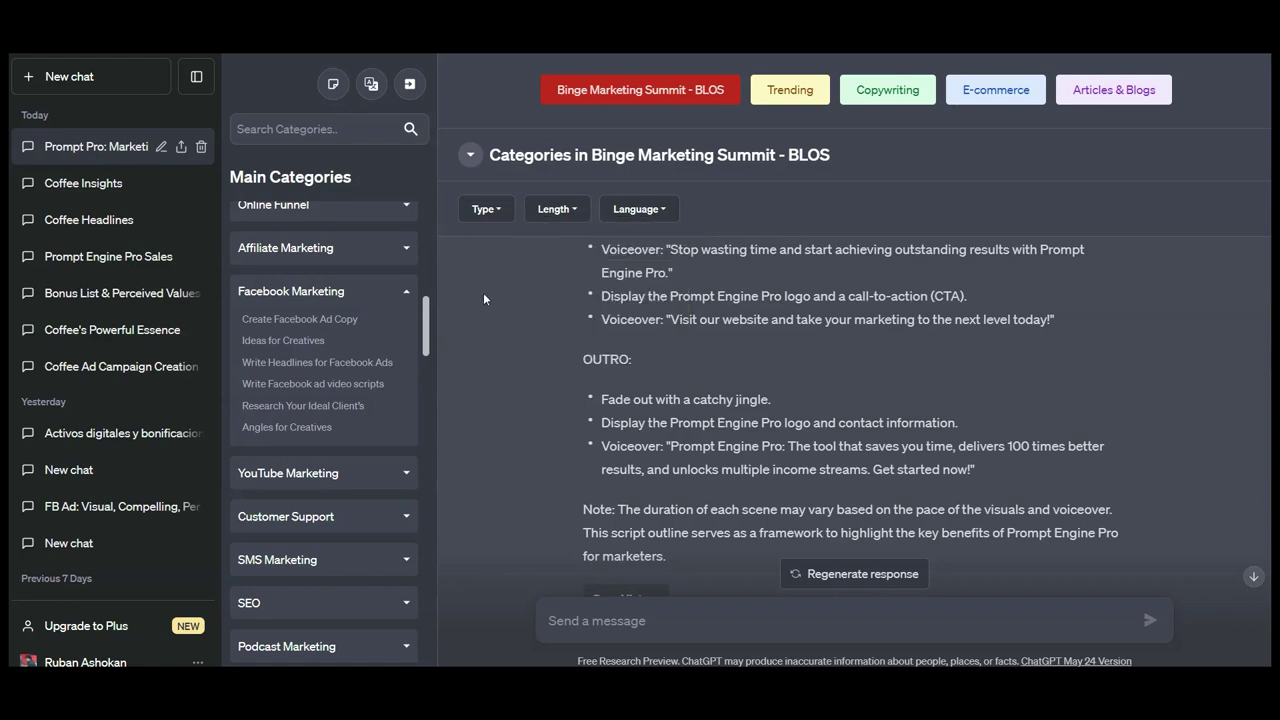
{"action": "left_click", "coordinate": [505, 211]}
{"action": "scroll", "coordinate": [535, 285], "scroll_direction": "down", "scroll_amount": 1}
{"action": "scroll", "coordinate": [538, 289], "scroll_direction": "down", "scroll_amount": 2}
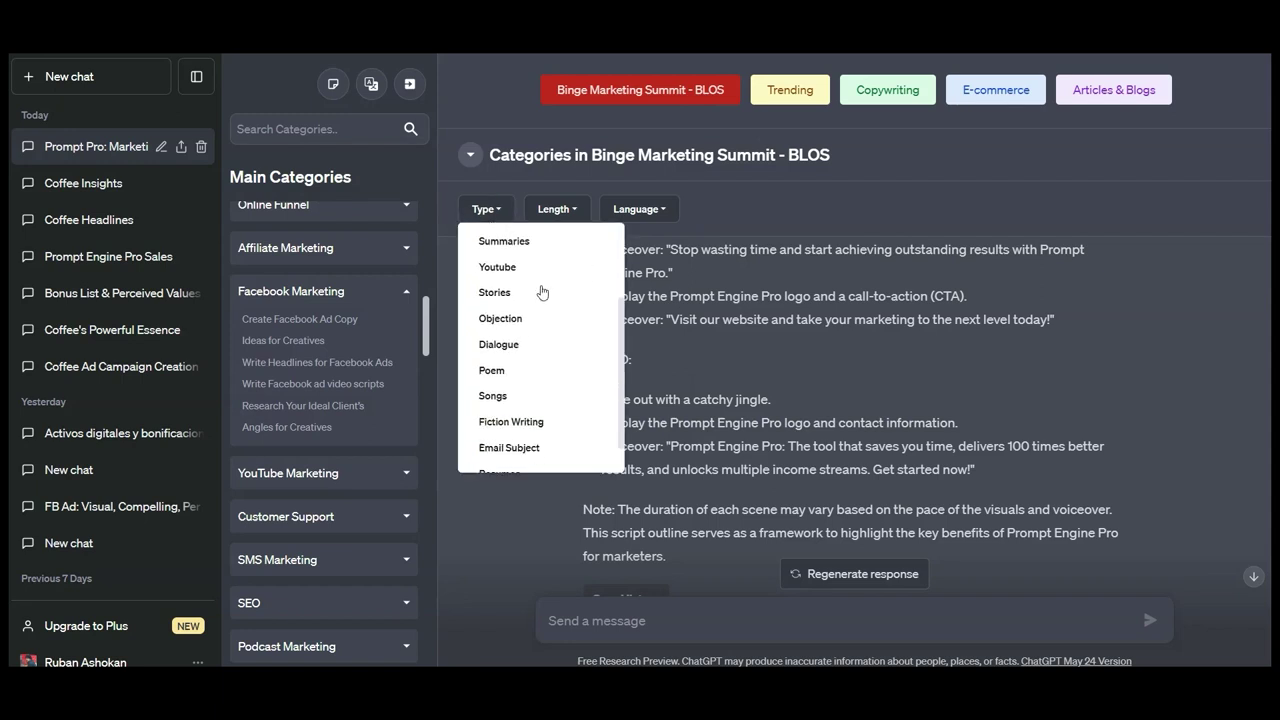
{"action": "left_click", "coordinate": [853, 190]}
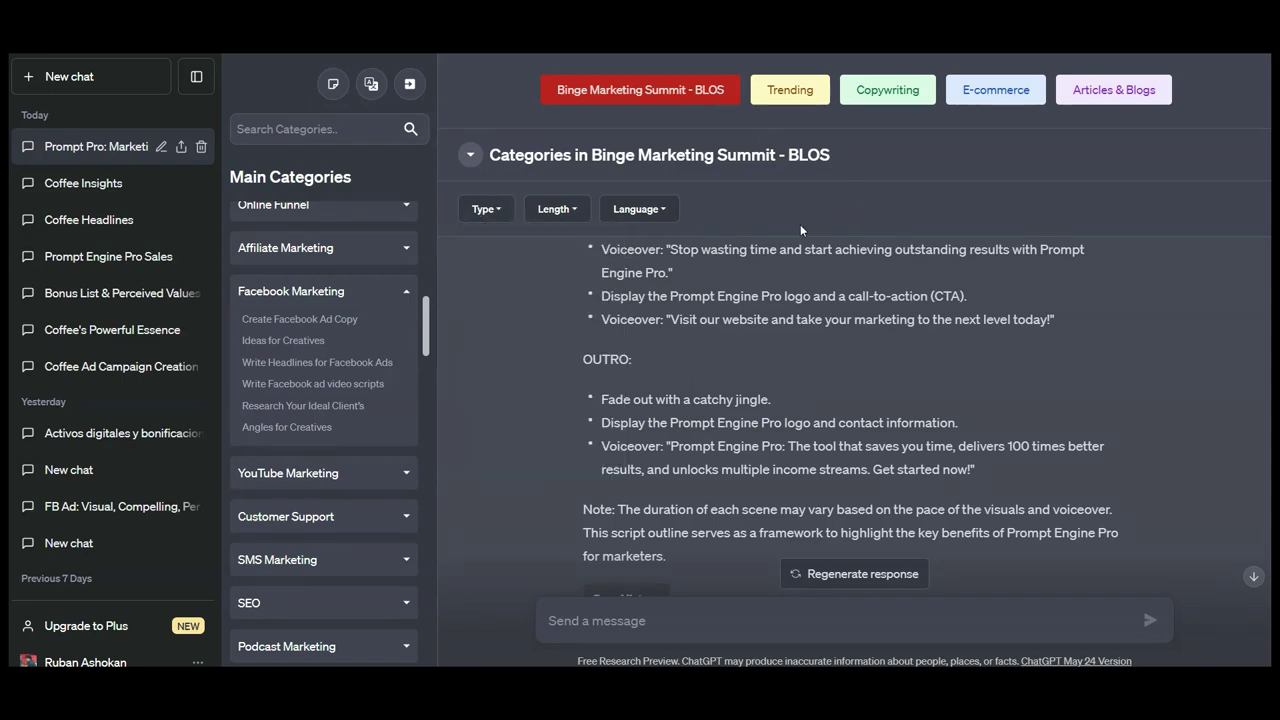
Step: Choose Spanish as the response language and read through the Spanish script outline
{"action": "left_click", "coordinate": [639, 209]}
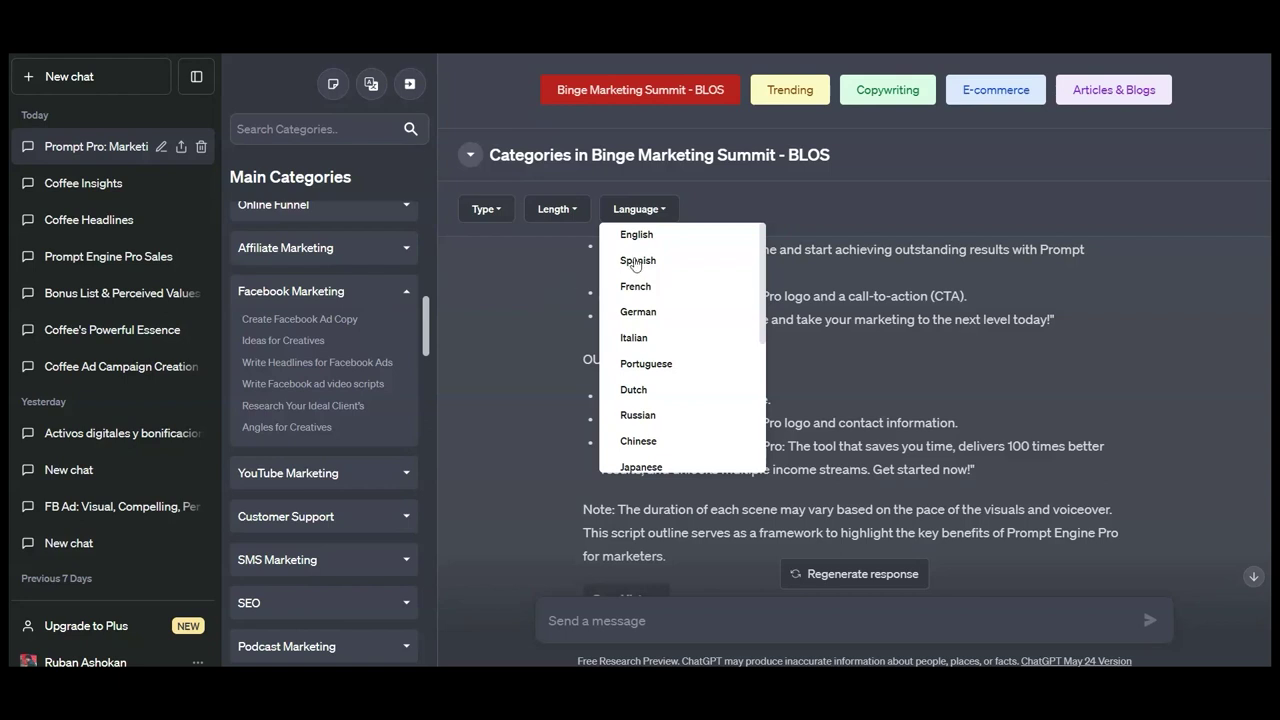
{"action": "scroll", "coordinate": [666, 320], "scroll_direction": "down", "scroll_amount": 2}
{"action": "scroll", "coordinate": [667, 320], "scroll_direction": "up", "scroll_amount": 1}
{"action": "scroll", "coordinate": [666, 320], "scroll_direction": "up", "scroll_amount": 1}
{"action": "left_click", "coordinate": [527, 332]}
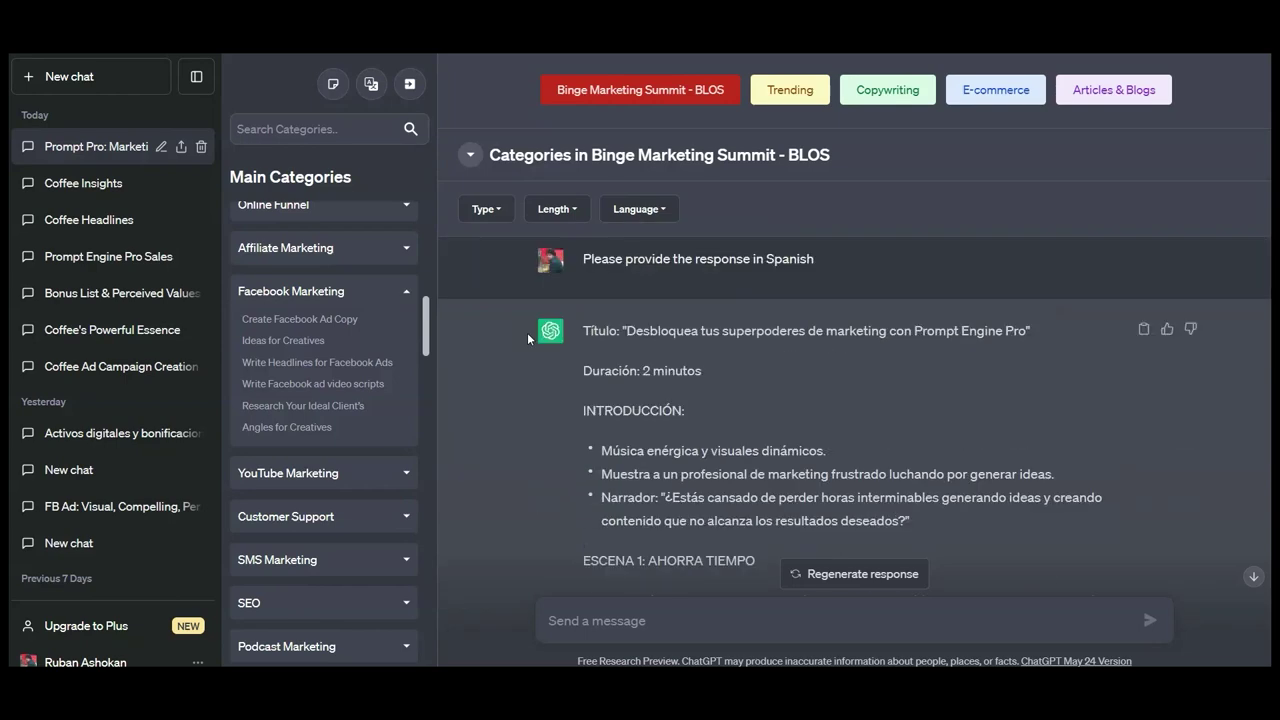
{"action": "scroll", "coordinate": [973, 362], "scroll_direction": "down", "scroll_amount": 5}
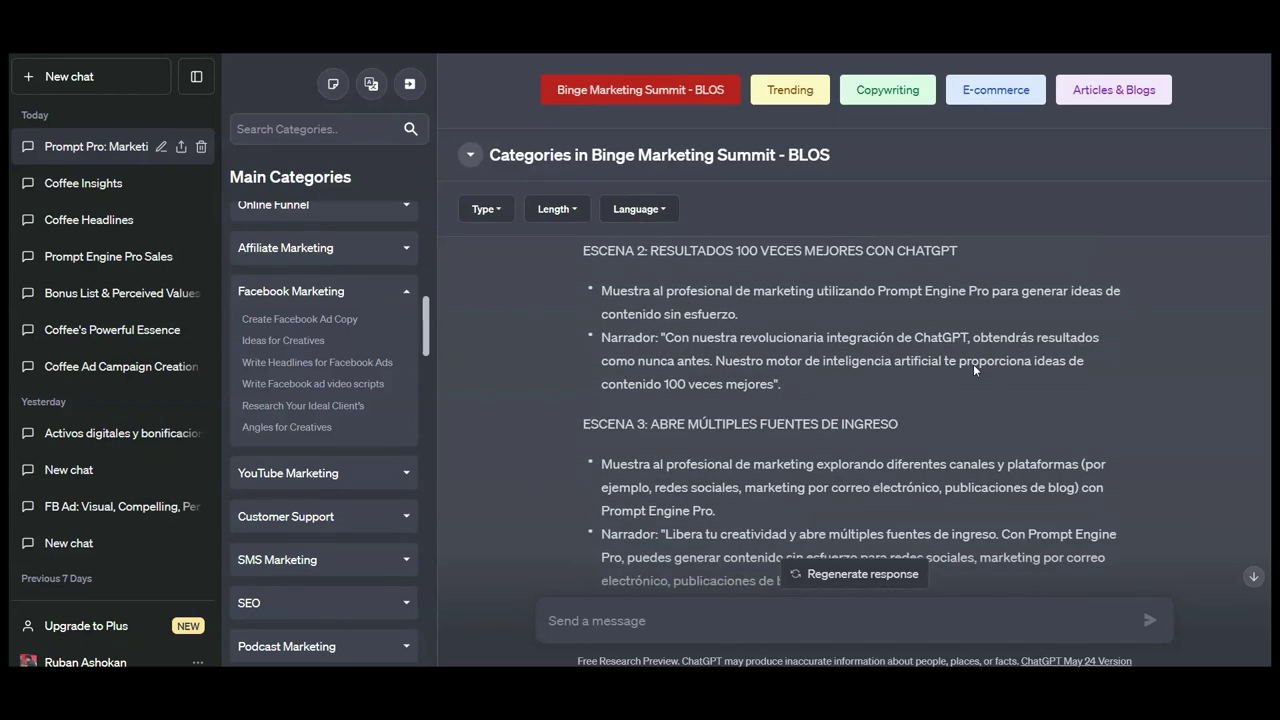
{"action": "scroll", "coordinate": [973, 364], "scroll_direction": "down", "scroll_amount": 6}
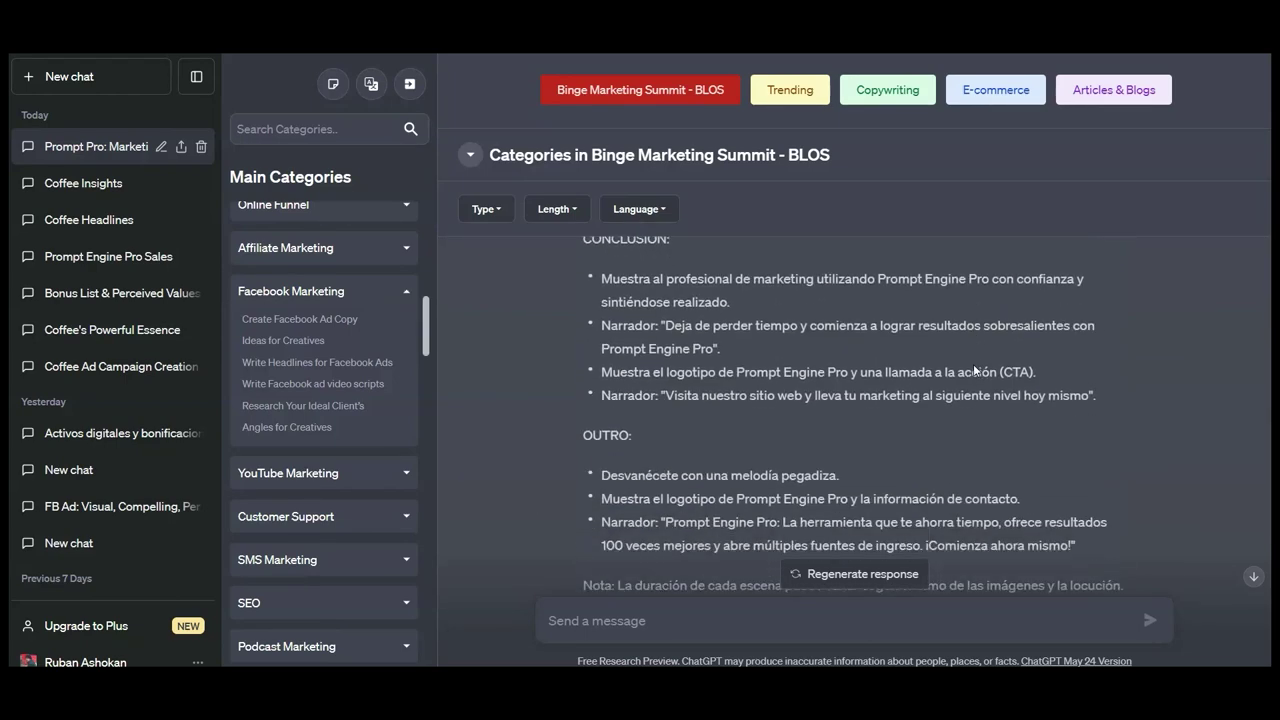
{"action": "scroll", "coordinate": [973, 364], "scroll_direction": "down", "scroll_amount": 2}
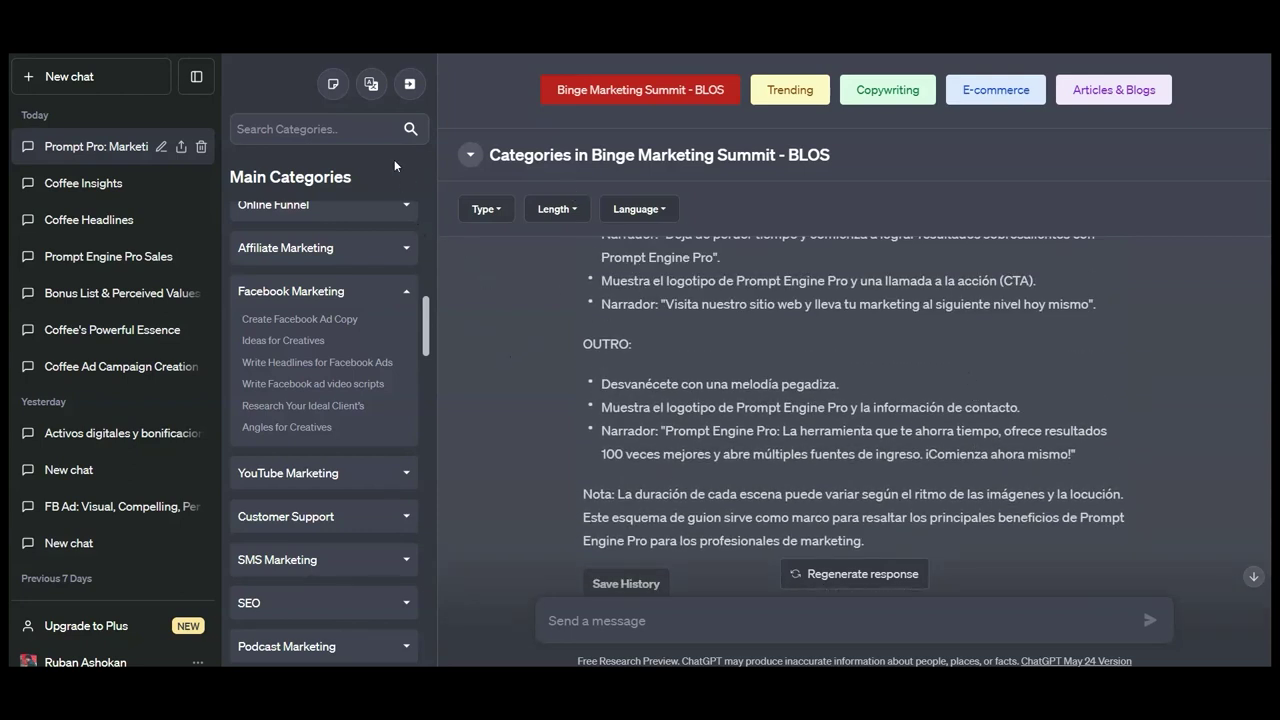
Step: Translate the prompt library into Spanish and scroll through the translated prompts
{"action": "left_click", "coordinate": [370, 90]}
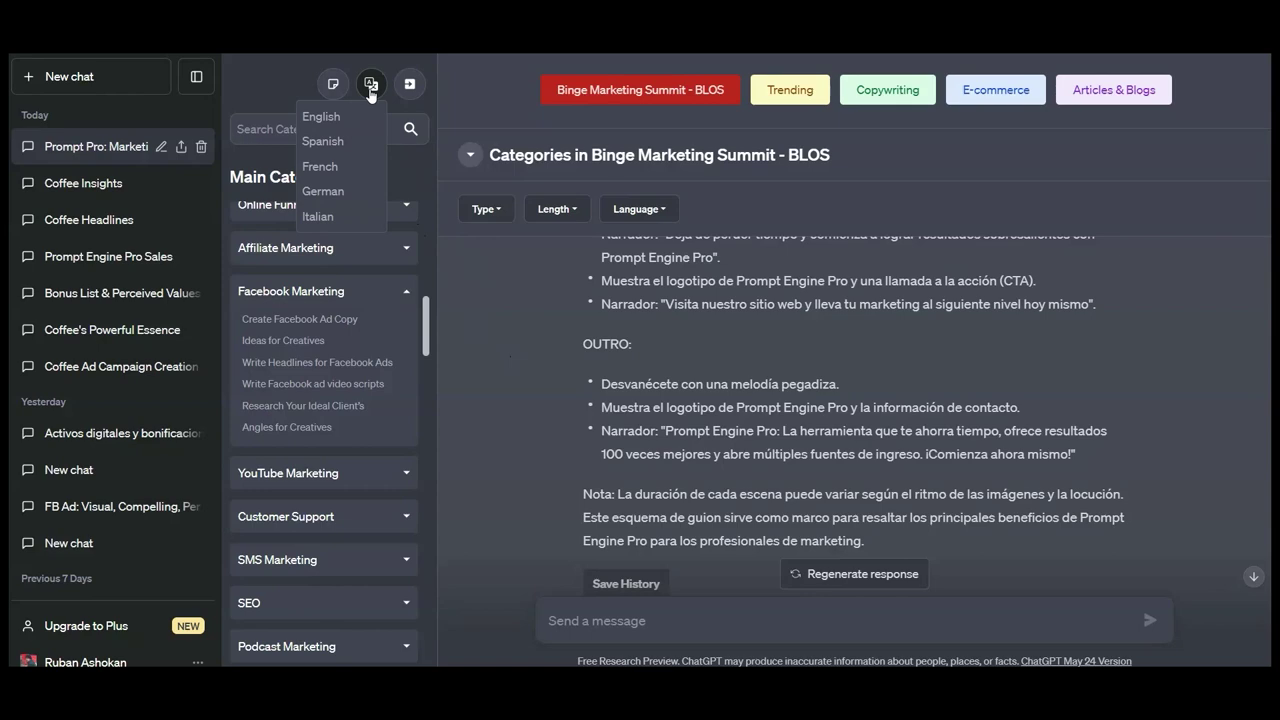
{"action": "left_click", "coordinate": [332, 145]}
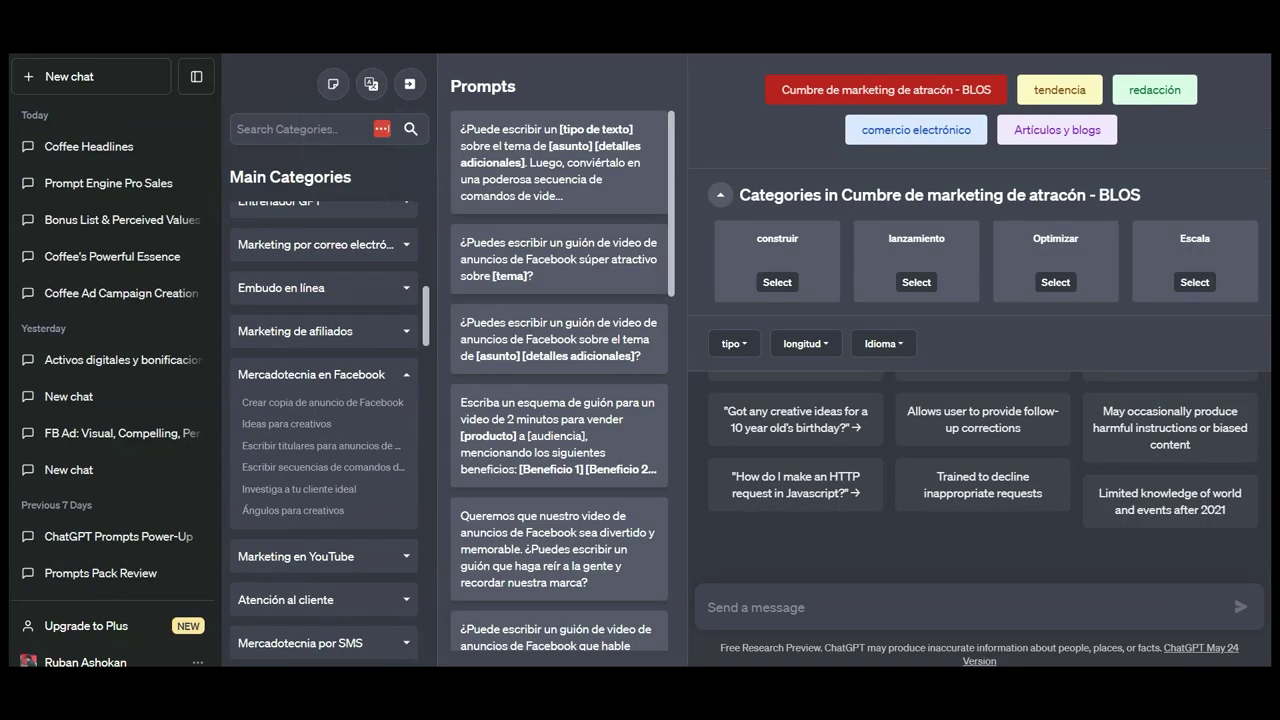
{"action": "scroll", "coordinate": [343, 302], "scroll_direction": "down", "scroll_amount": 1}
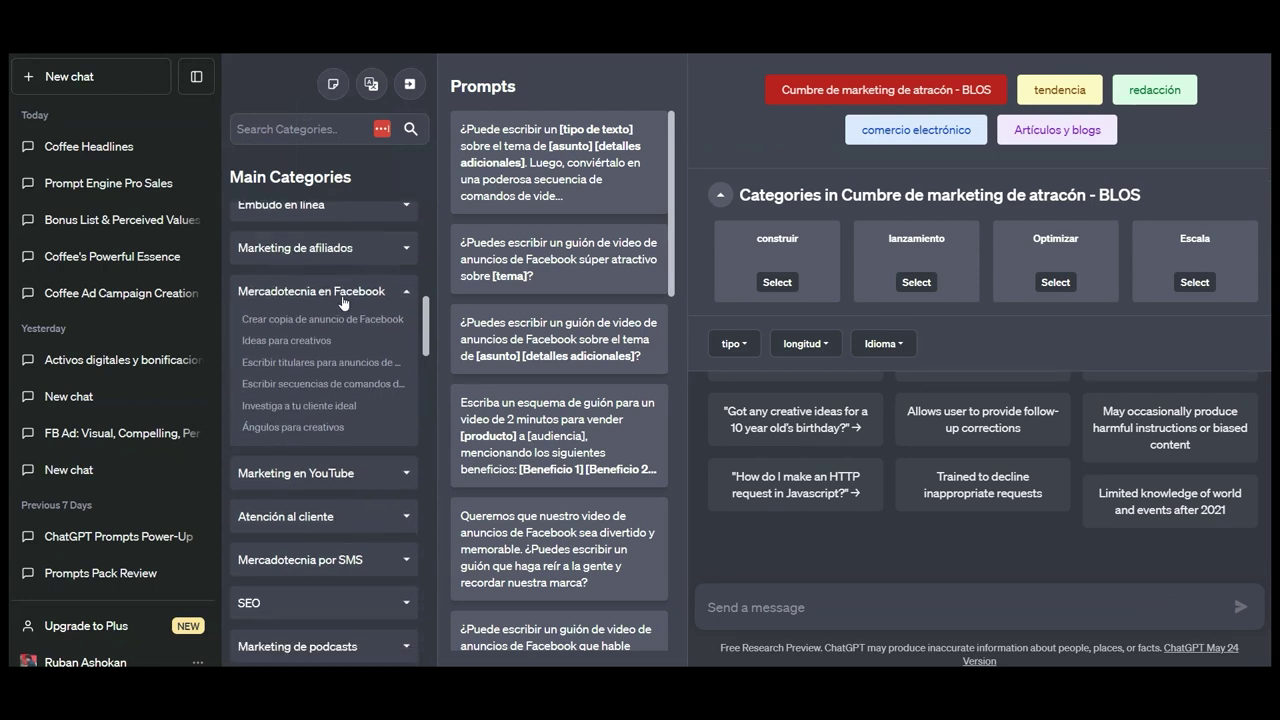
{"action": "scroll", "coordinate": [505, 247], "scroll_direction": "down", "scroll_amount": 8}
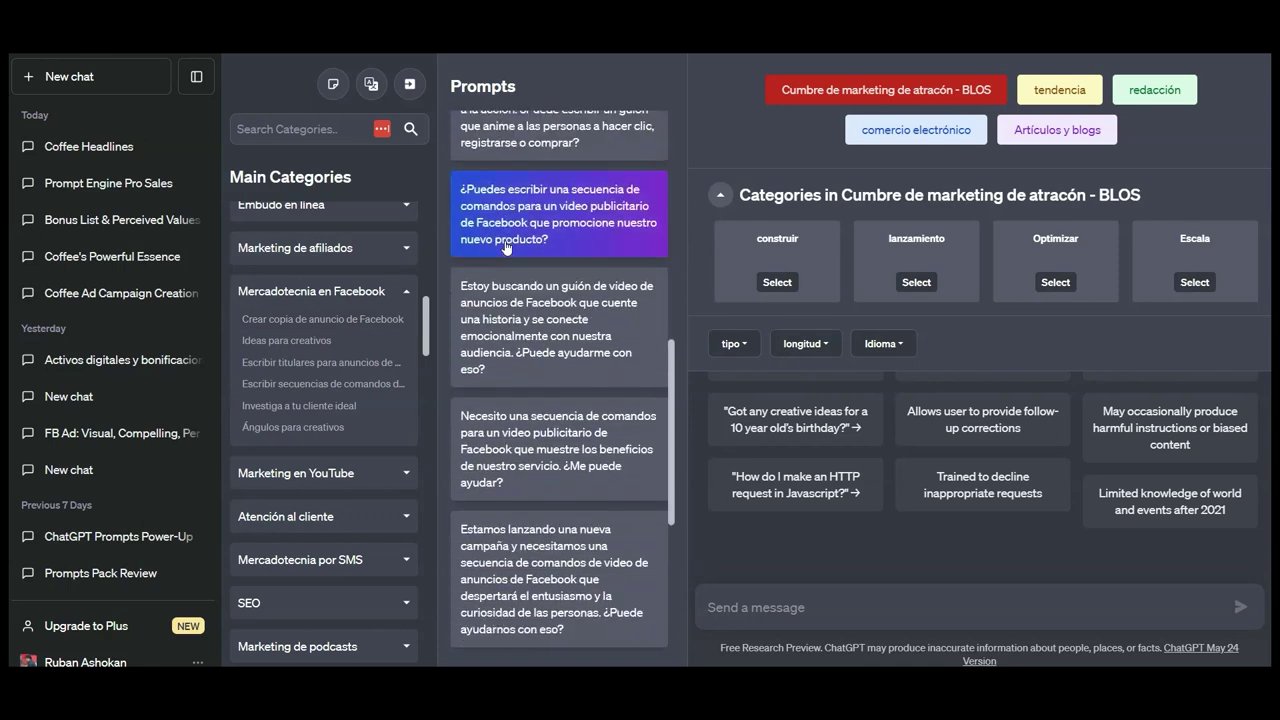
{"action": "scroll", "coordinate": [505, 247], "scroll_direction": "down", "scroll_amount": 1}
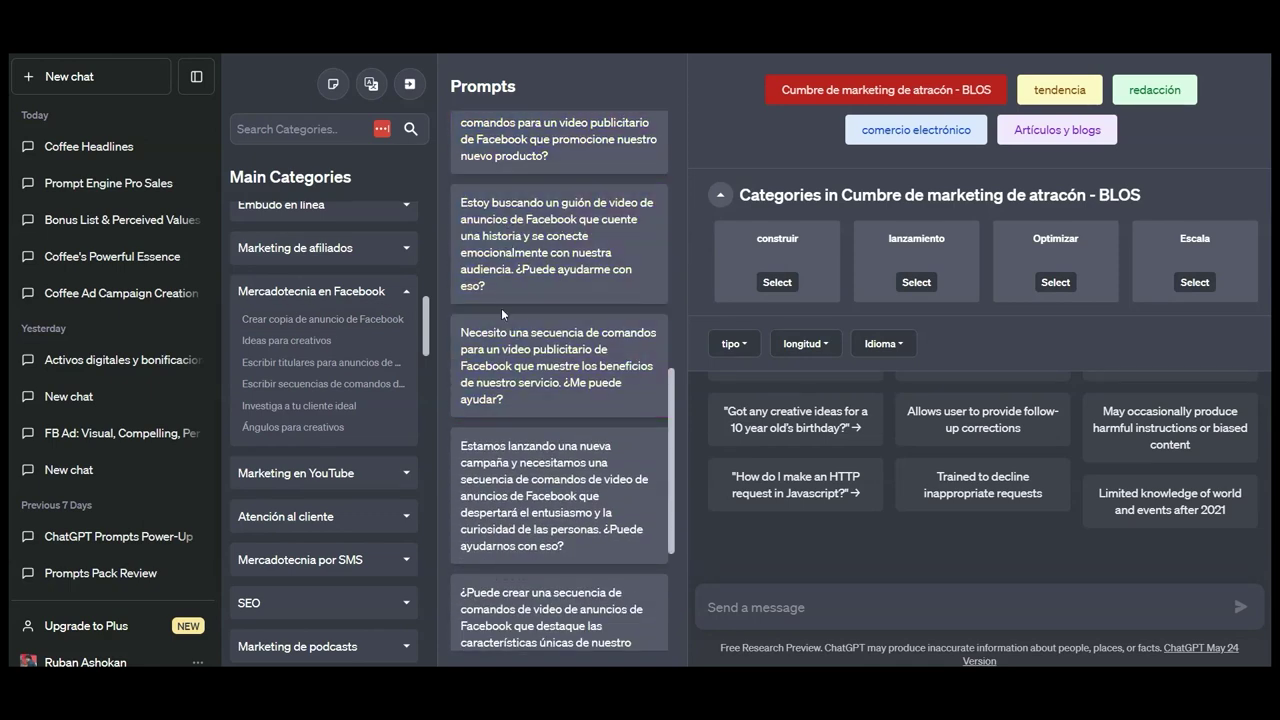
Step: Switch the interface back to English and show the Trending prompt category
{"action": "left_click", "coordinate": [373, 88]}
{"action": "left_click", "coordinate": [321, 116]}
{"action": "left_click", "coordinate": [785, 90]}
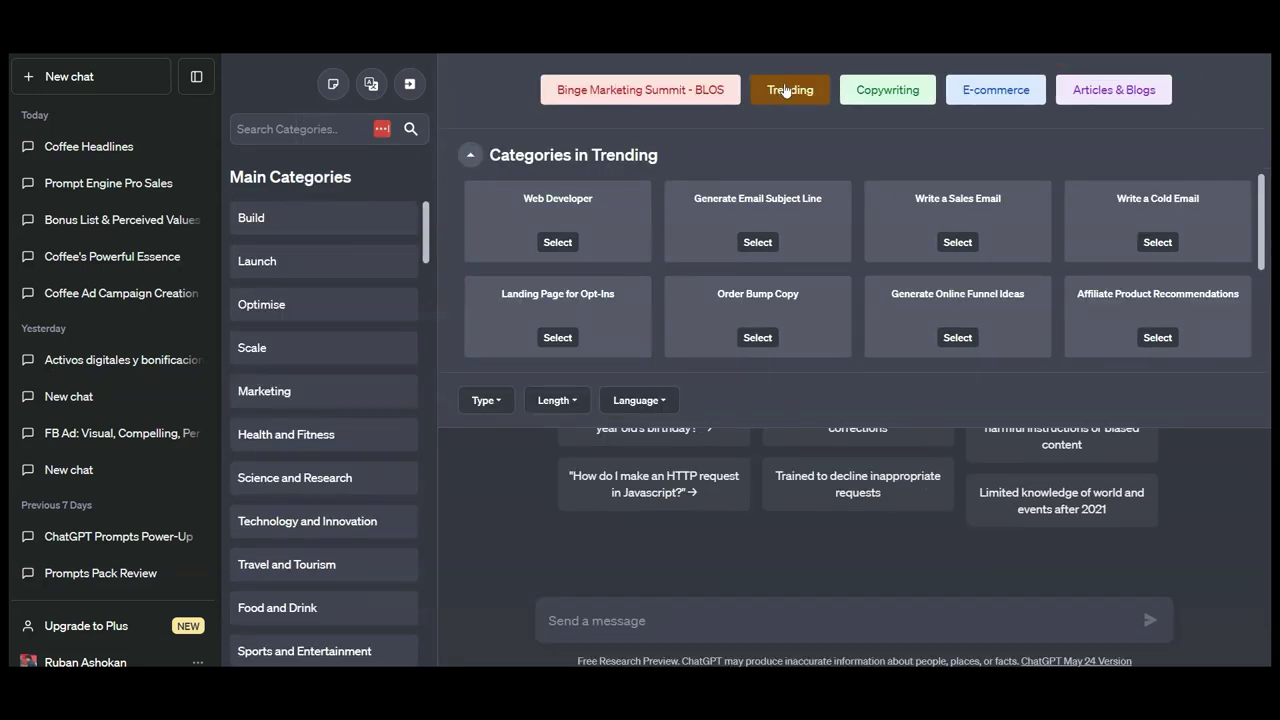
Step: Show the Copywriting prompt categories and scroll through their card grid
{"action": "left_click", "coordinate": [886, 100]}
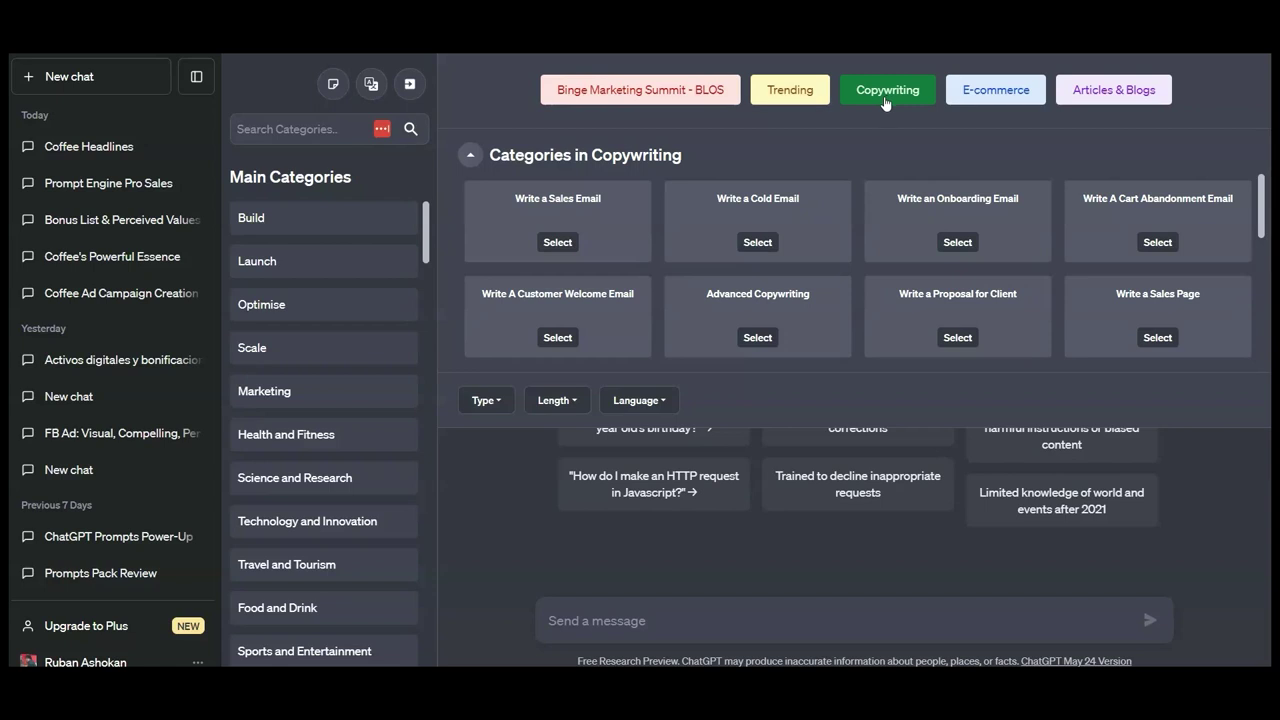
{"action": "scroll", "coordinate": [766, 224], "scroll_direction": "down", "scroll_amount": 3}
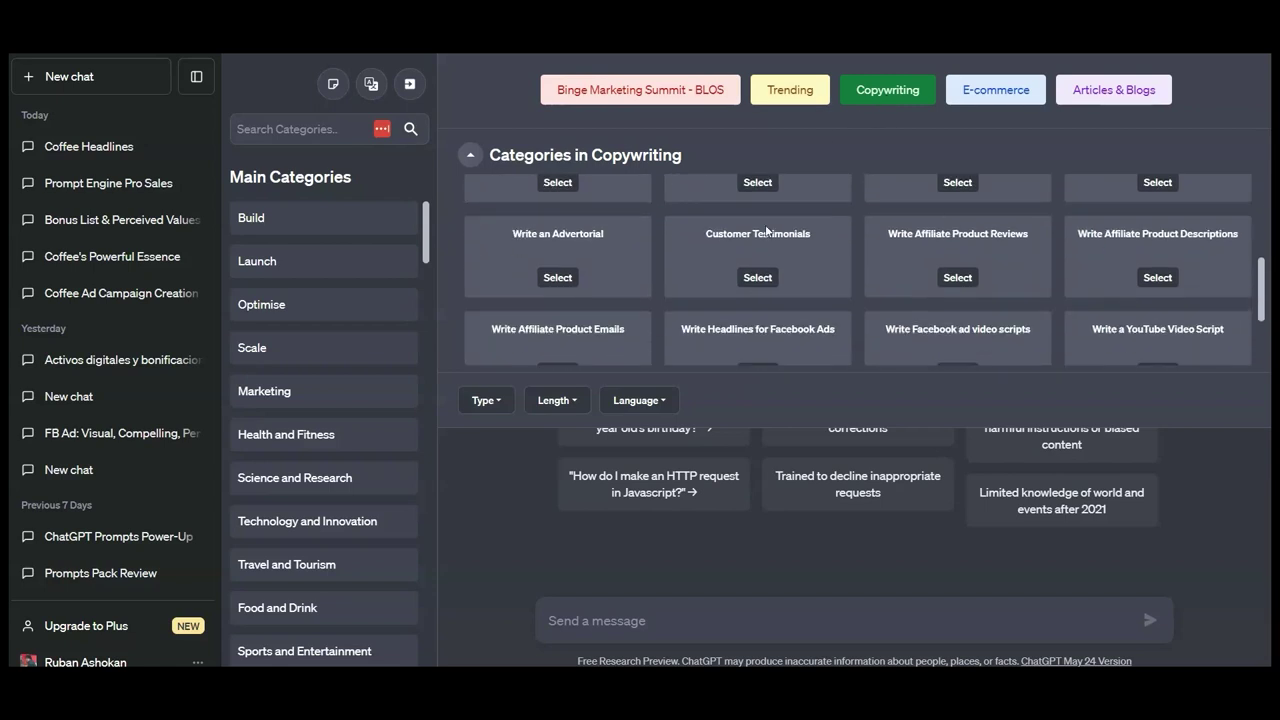
{"action": "scroll", "coordinate": [766, 230], "scroll_direction": "down", "scroll_amount": 2}
{"action": "scroll", "coordinate": [765, 228], "scroll_direction": "up", "scroll_amount": 5}
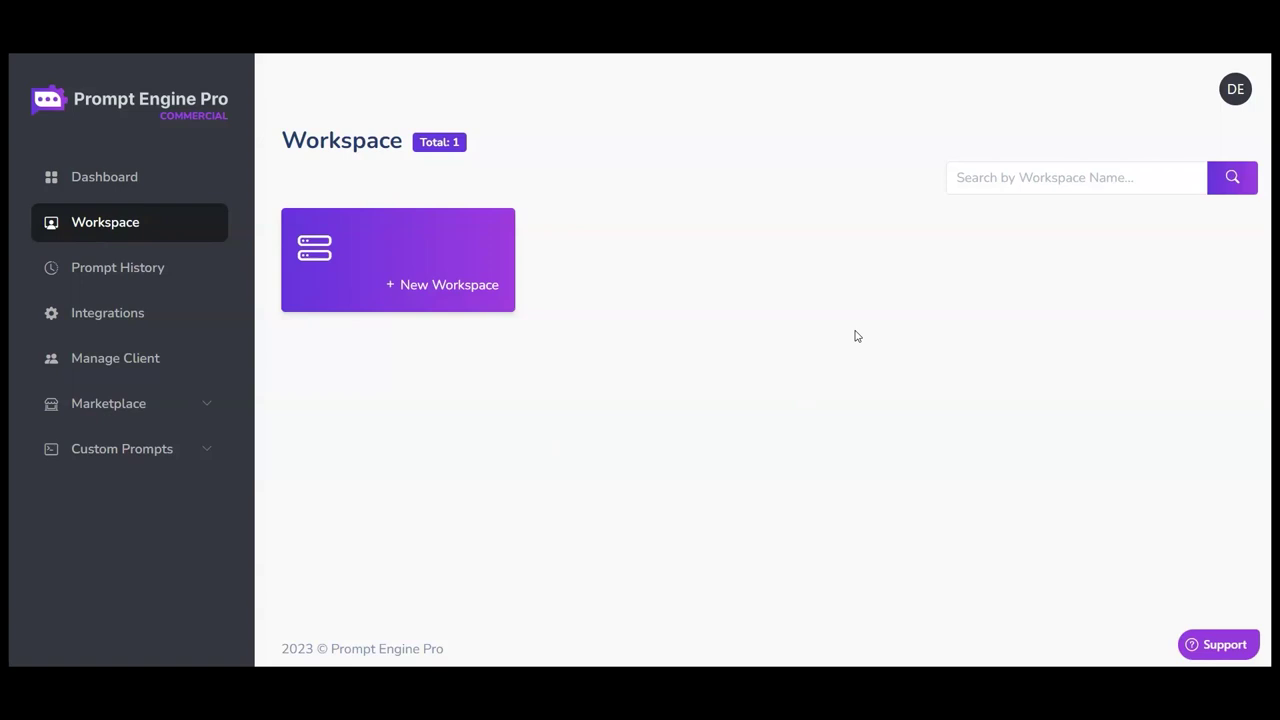
Step: Open the Demo workspace card on the Workspace page
{"action": "left_click", "coordinate": [380, 246]}
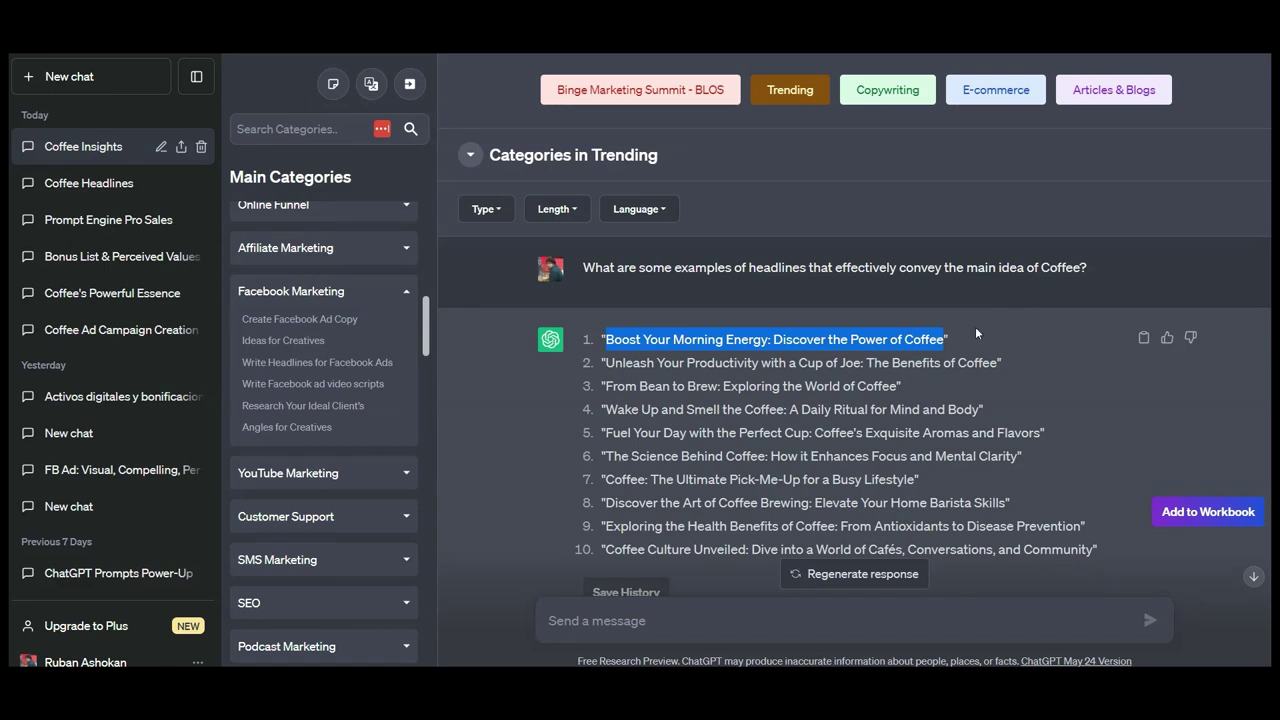
Step: Open the response's Save History dialog and close it without saving
{"action": "scroll", "coordinate": [780, 530], "scroll_direction": "down", "scroll_amount": 1}
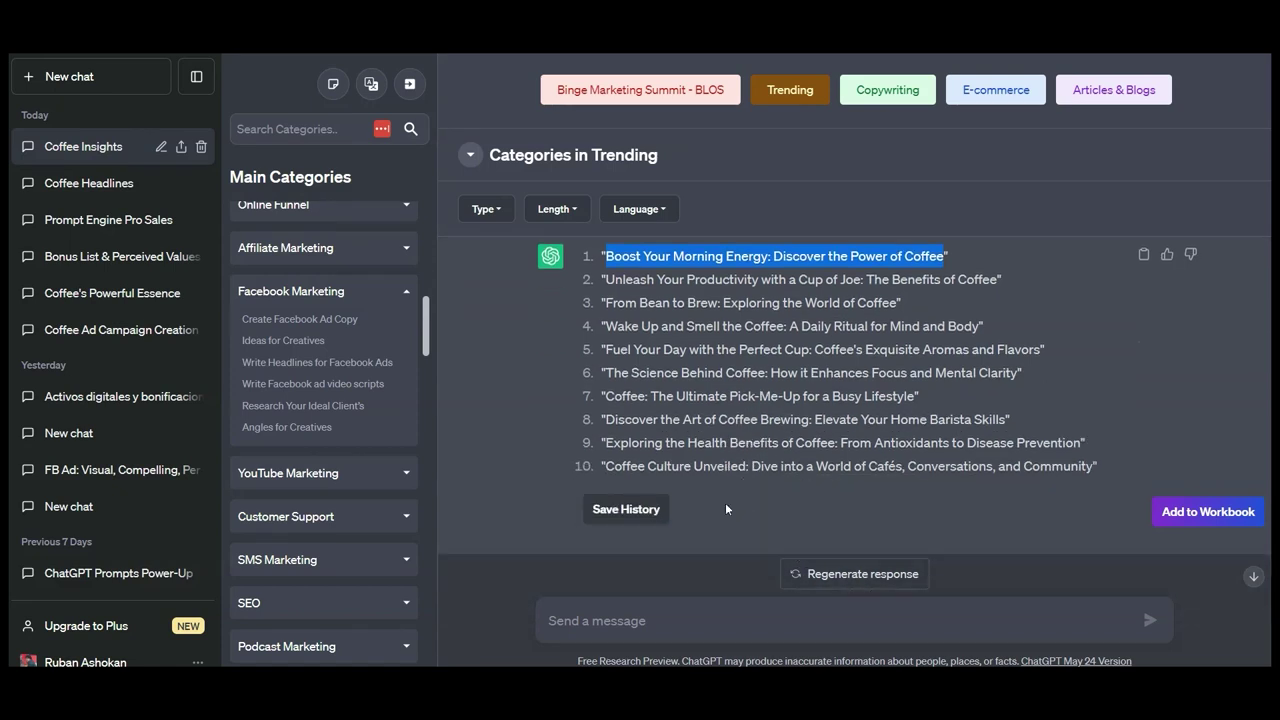
{"action": "left_click", "coordinate": [634, 511]}
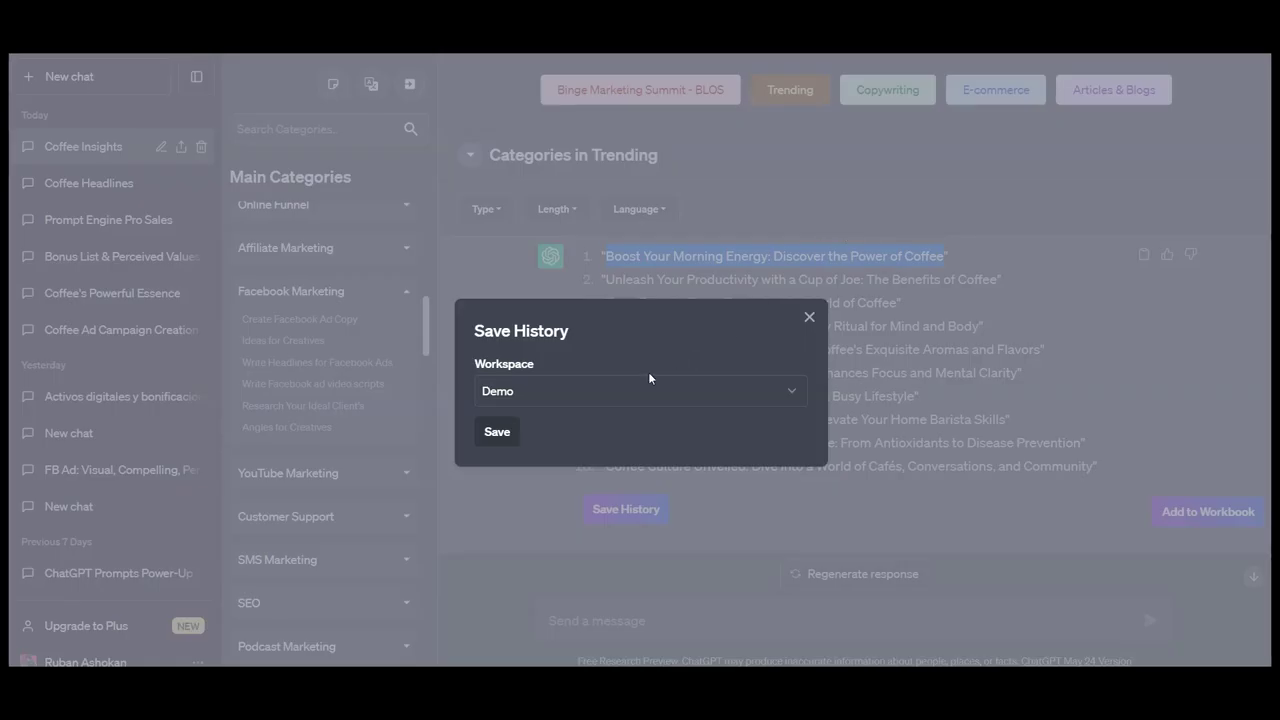
{"action": "left_click", "coordinate": [811, 317]}
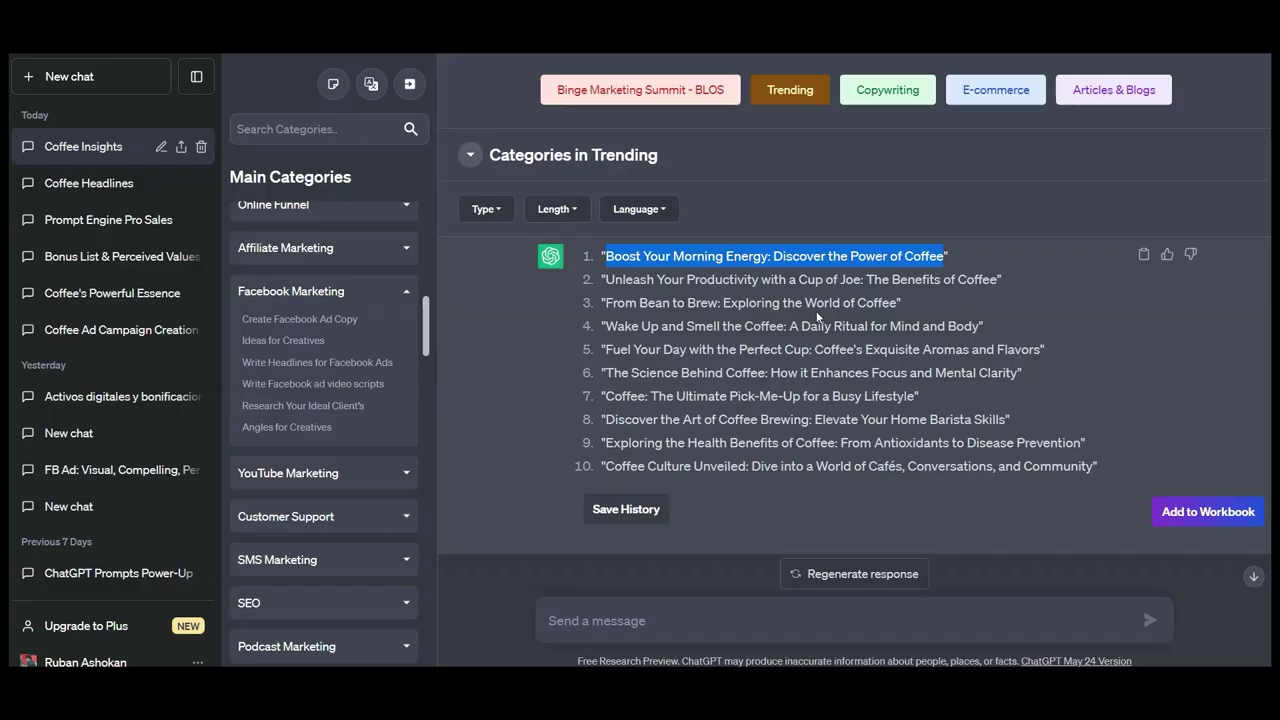
Step: Add the first coffee headline to the workbook, then highlight headlines 2–3 and 4–5
{"action": "left_click", "coordinate": [1017, 290]}
{"action": "left_click_drag", "start_coordinate": [608, 256], "coordinate": [945, 258]}
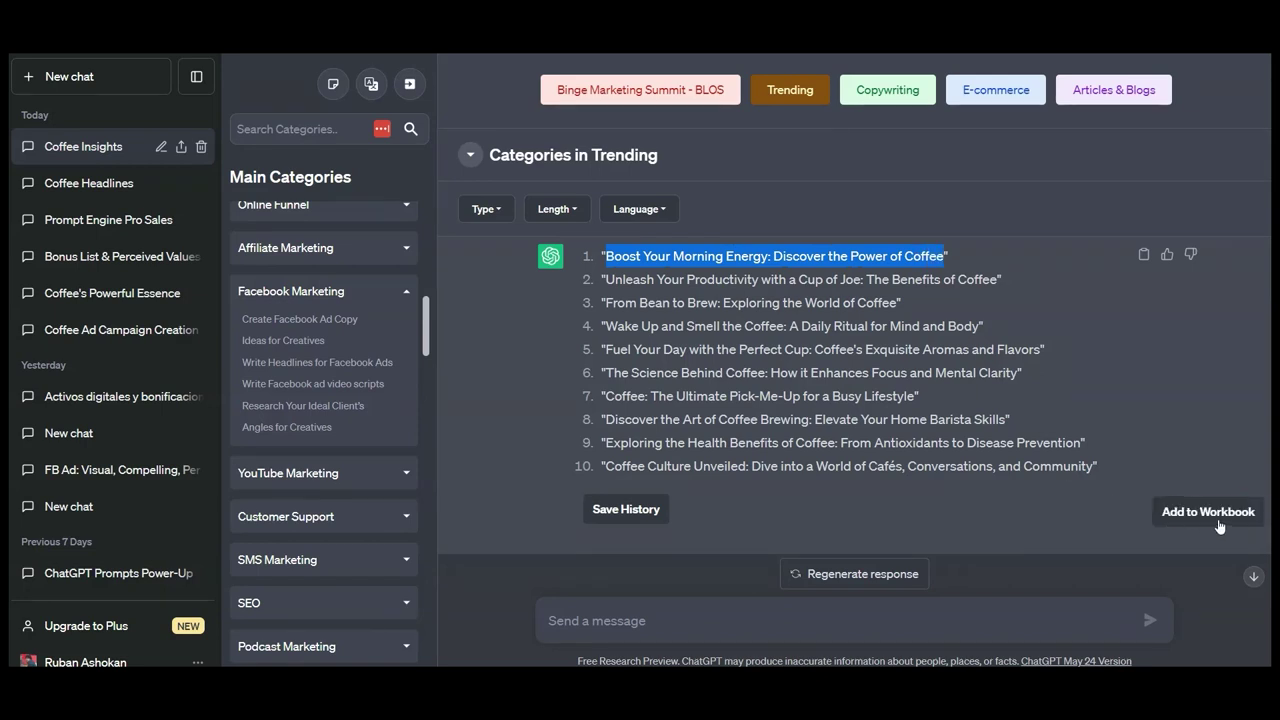
{"action": "left_click", "coordinate": [612, 278]}
{"action": "left_click_drag", "start_coordinate": [612, 278], "coordinate": [922, 300]}
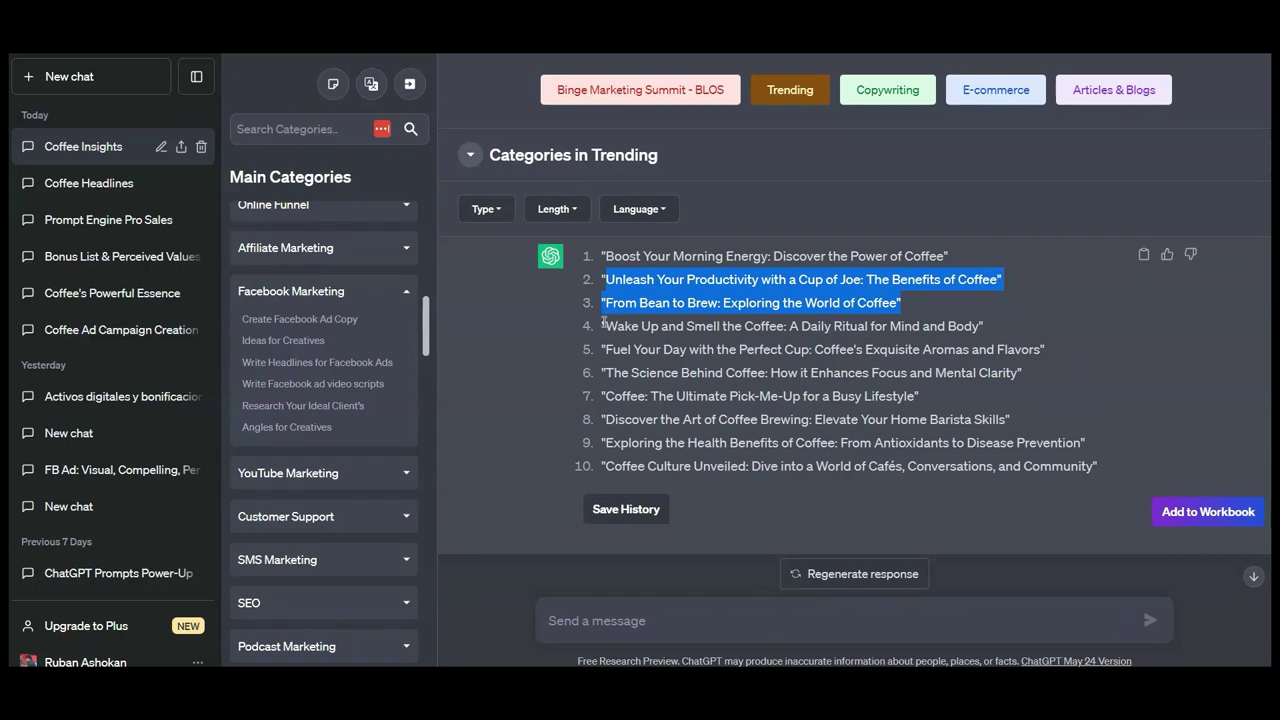
{"action": "left_click_drag", "start_coordinate": [612, 326], "coordinate": [903, 358]}
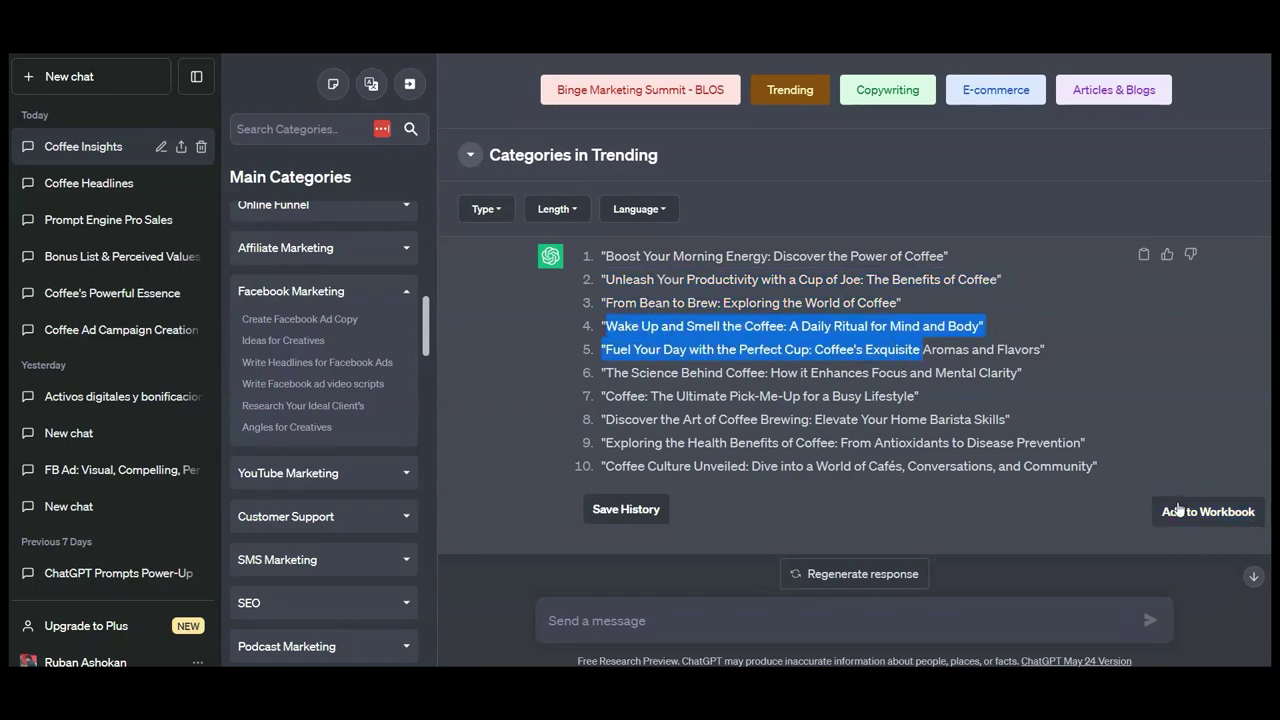
{"action": "left_click", "coordinate": [1136, 402]}
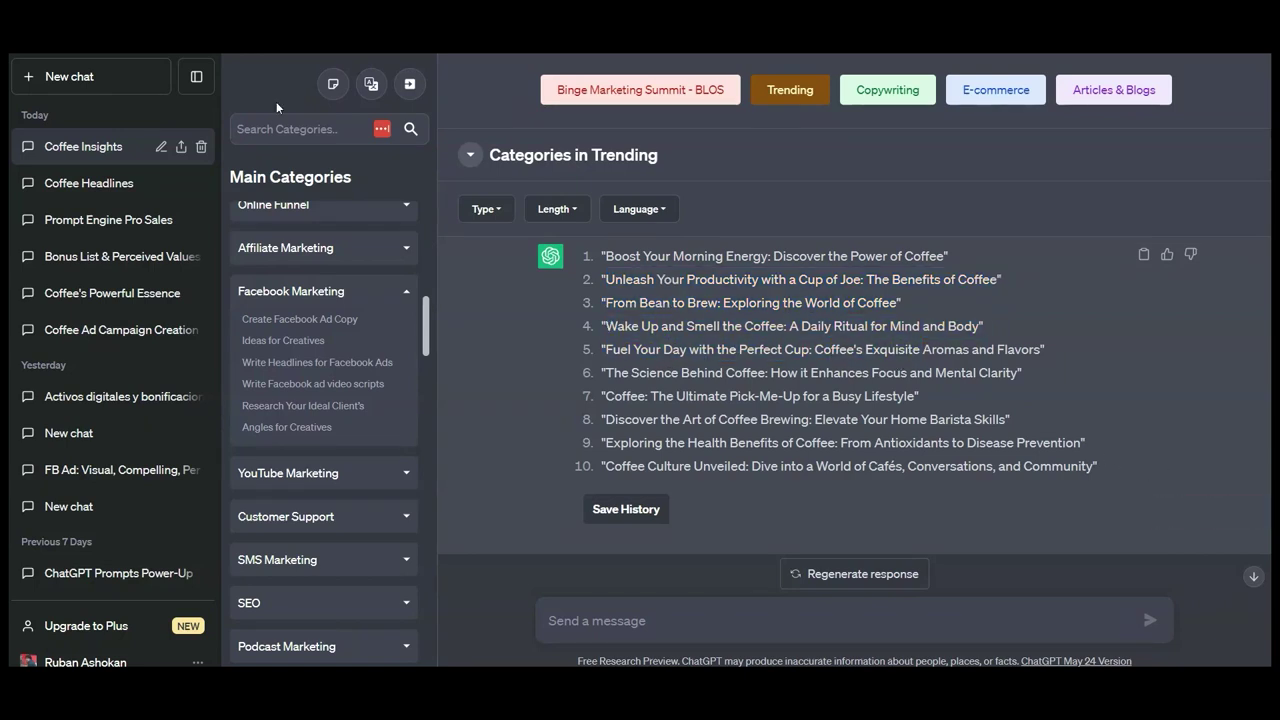
Step: Open the workbook of collected headlines and title it 'Demo'
{"action": "left_click", "coordinate": [333, 84]}
{"action": "left_click", "coordinate": [514, 302]}
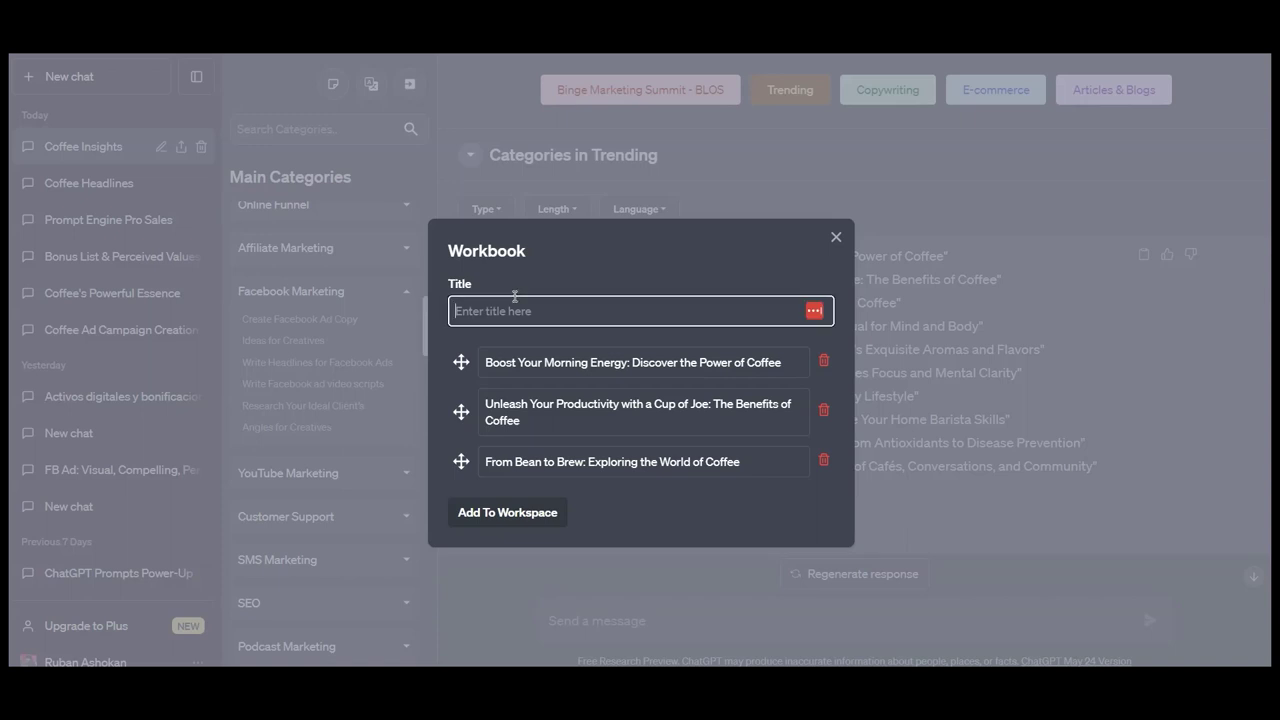
{"action": "type", "text": "Demo"}
Step: Put the Unleash headline above Boost and save the workbook to the Demo workspace
{"action": "left_click_drag", "start_coordinate": [461, 362], "coordinate": [480, 430]}
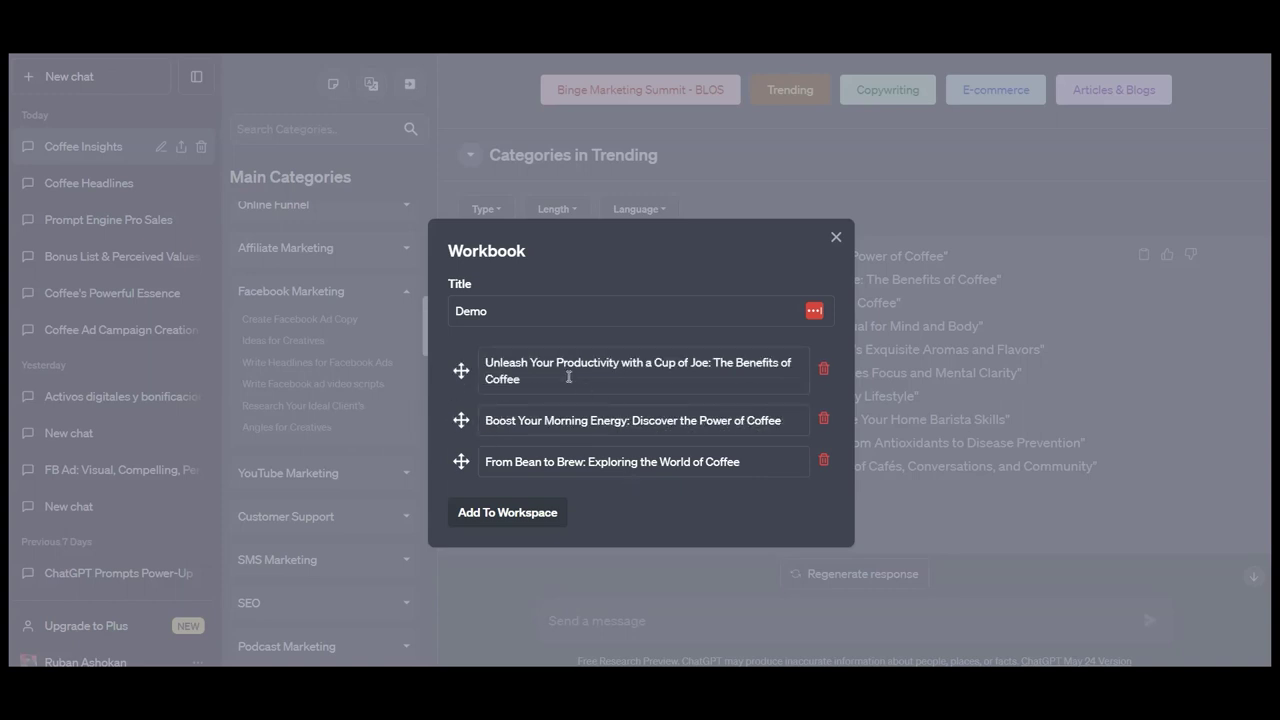
{"action": "left_click", "coordinate": [569, 377]}
{"action": "left_click", "coordinate": [516, 514]}
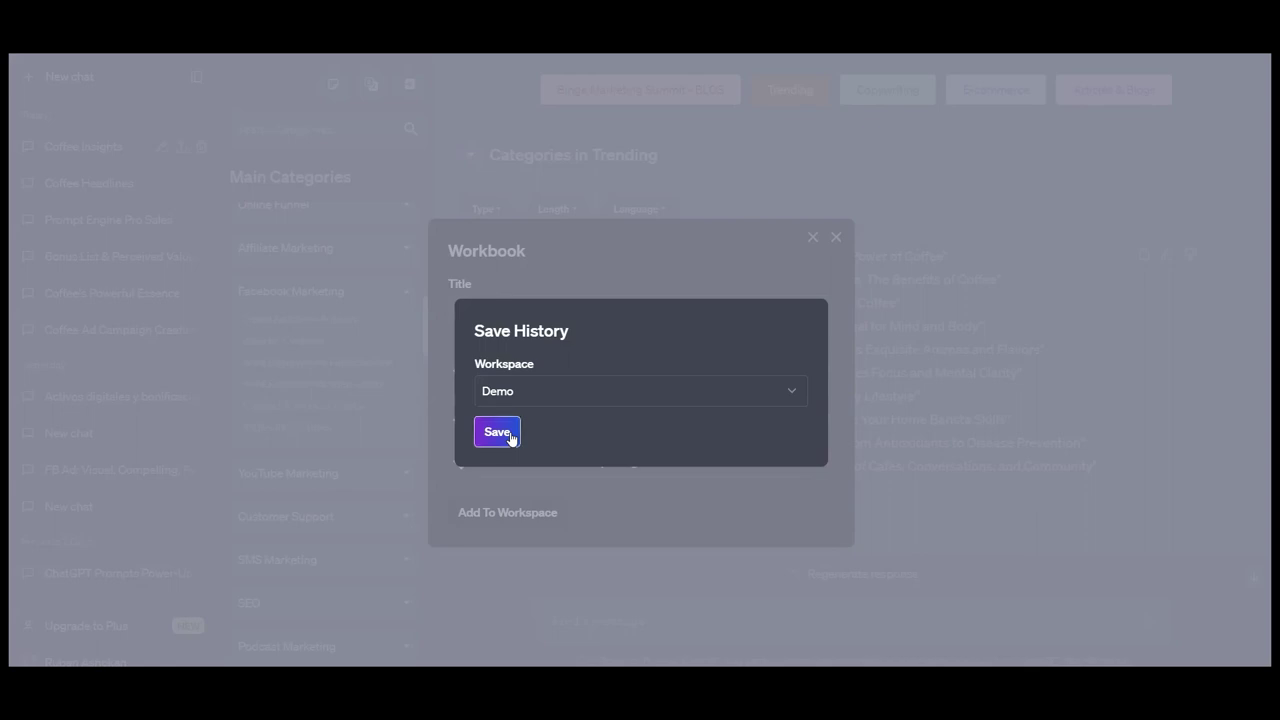
{"action": "left_click", "coordinate": [498, 432]}
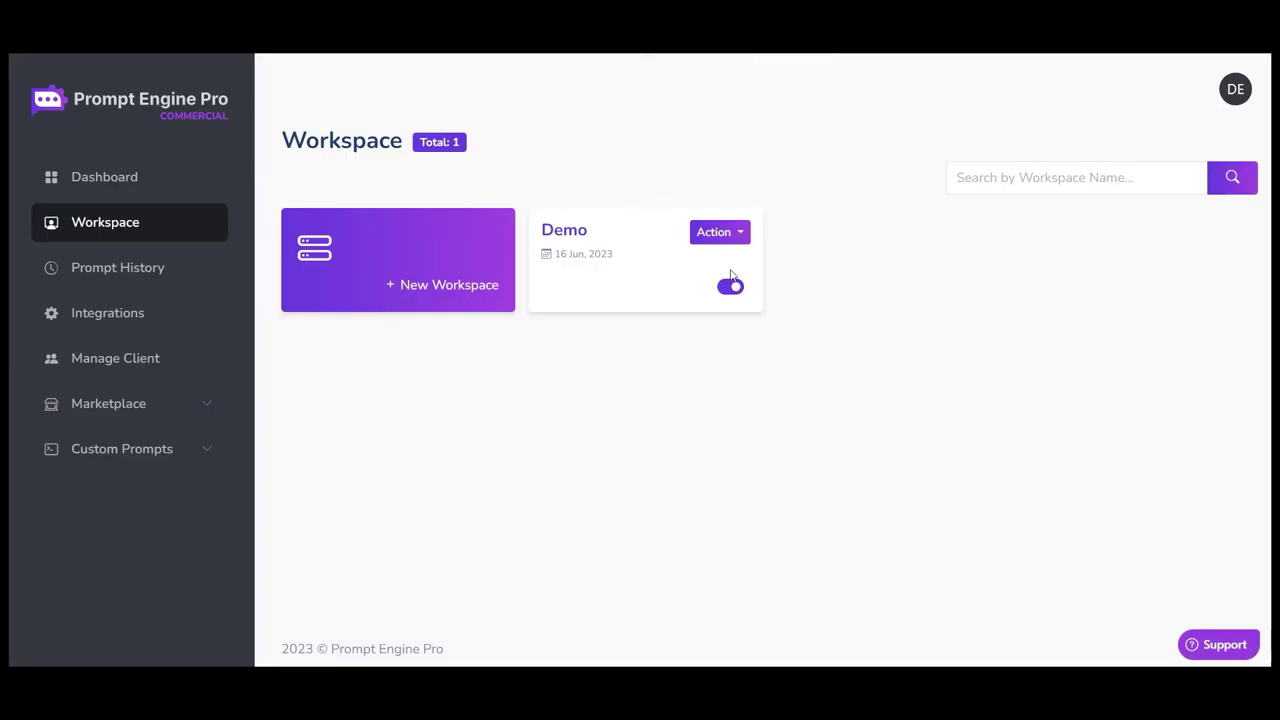
Step: Open the Demo workspace's prompt history to view its saved bonus-list response
{"action": "left_click", "coordinate": [735, 232]}
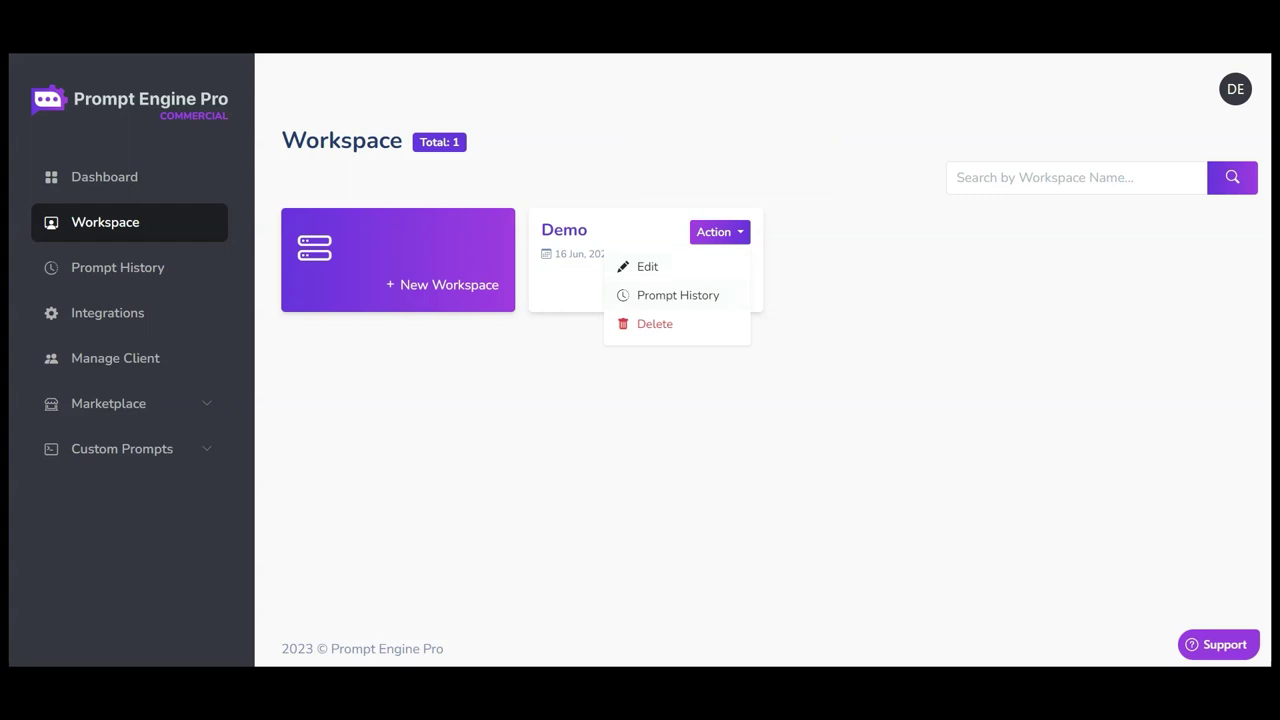
{"action": "left_click", "coordinate": [665, 297]}
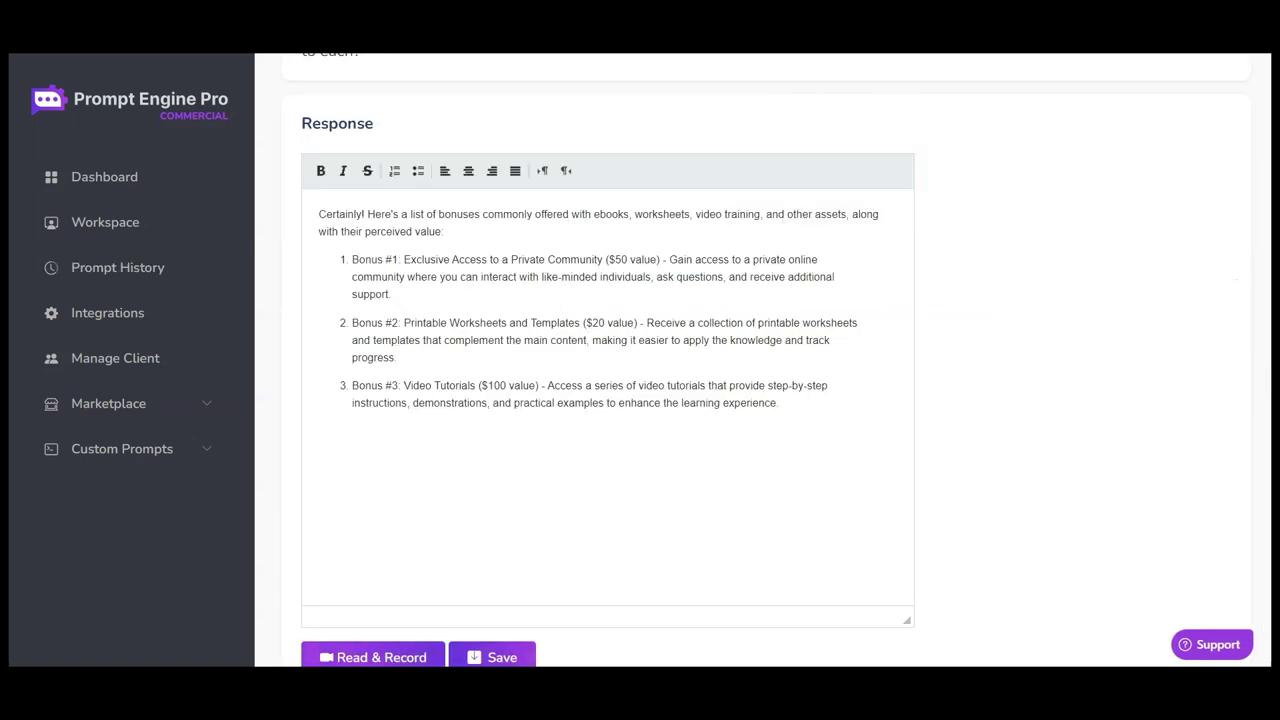
Step: Scroll down the bonuses response to reach the Read & Record teleprompter view
{"action": "scroll", "coordinate": [586, 417], "scroll_direction": "down", "scroll_amount": 1}
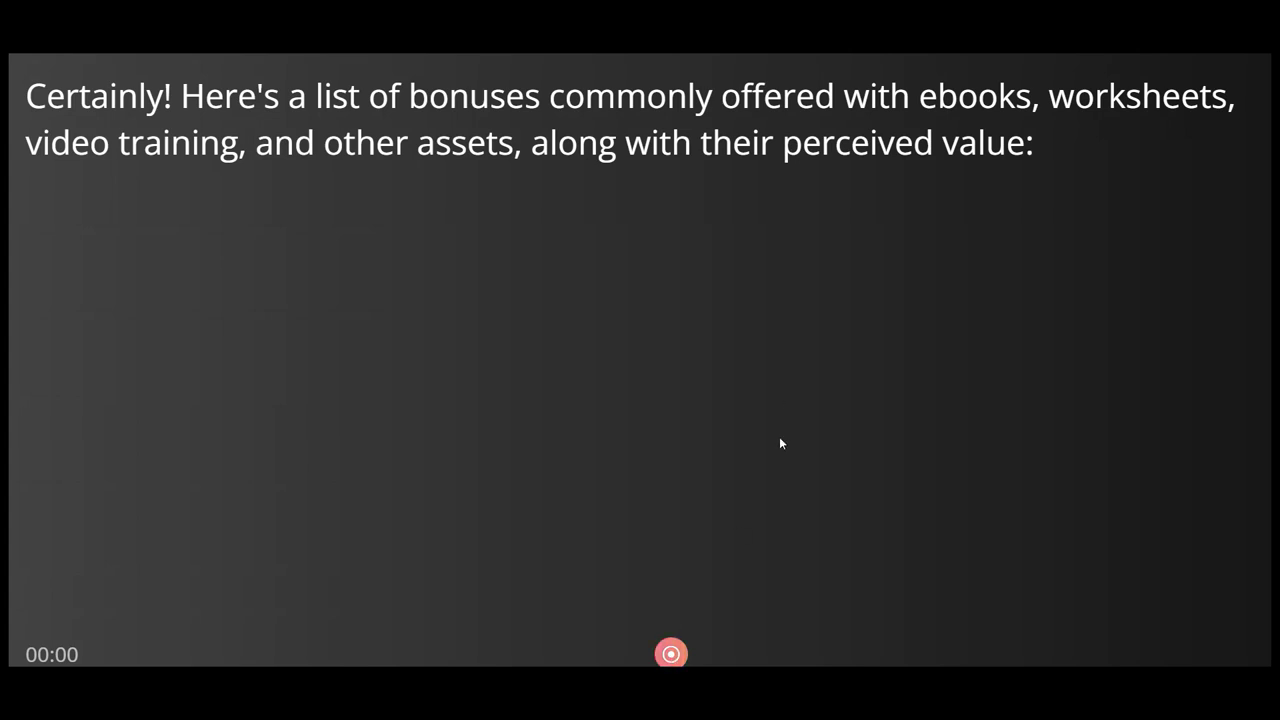
Step: Close the teleprompter view and go to the Manage Client list
{"action": "key", "text": "Escape"}
{"action": "scroll", "coordinate": [1050, 345], "scroll_direction": "up", "scroll_amount": 4}
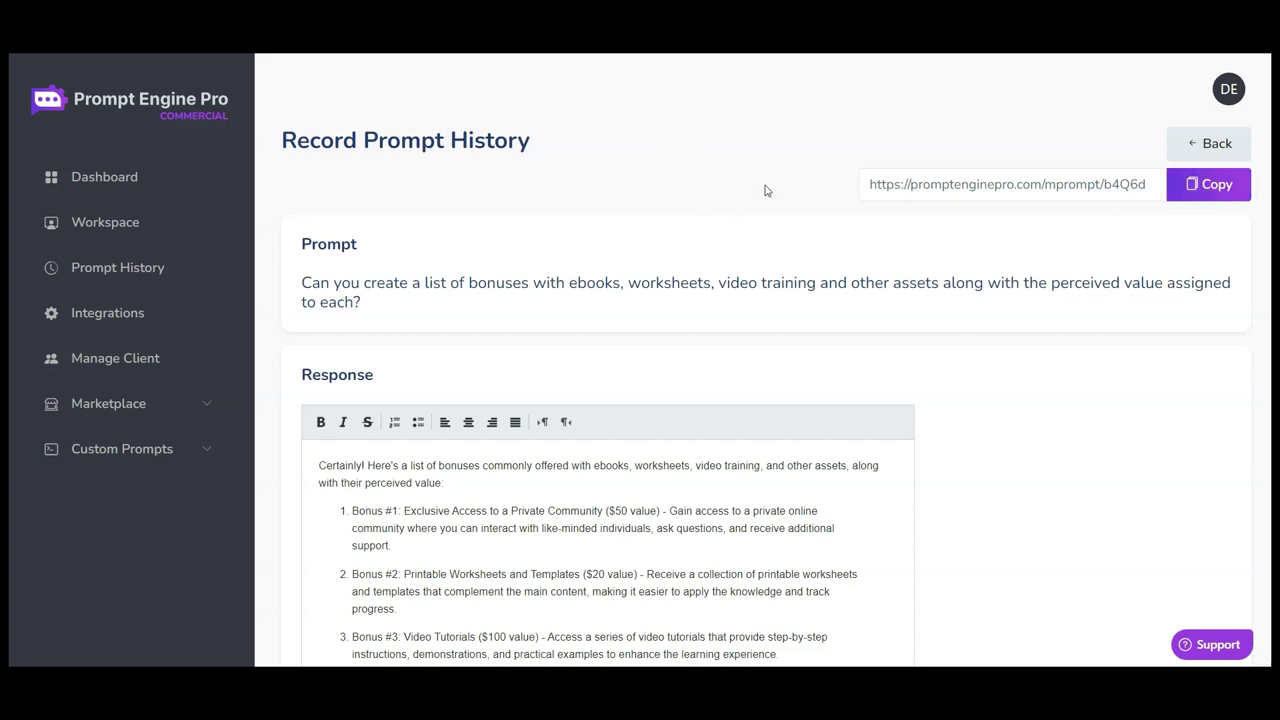
{"action": "left_click", "coordinate": [151, 360]}
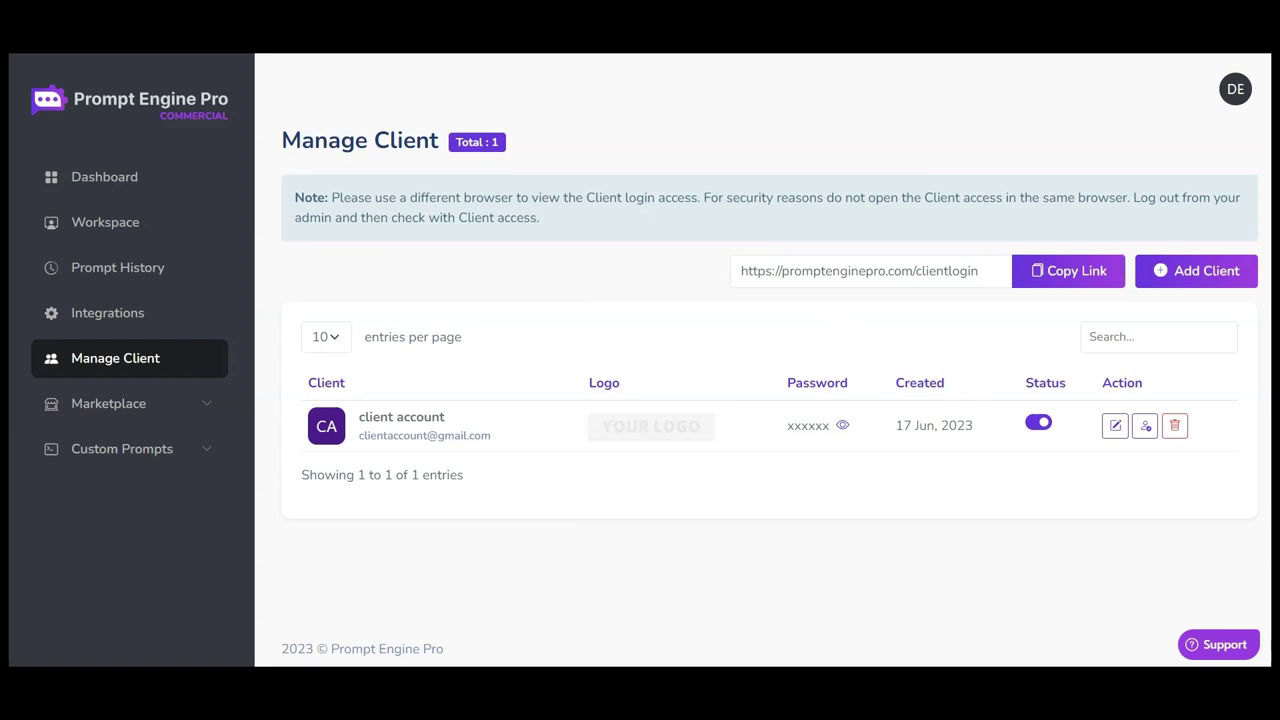
Step: Leave the new-client form unsaved and give the existing client access to the Demo workspace
{"action": "left_click", "coordinate": [1196, 270]}
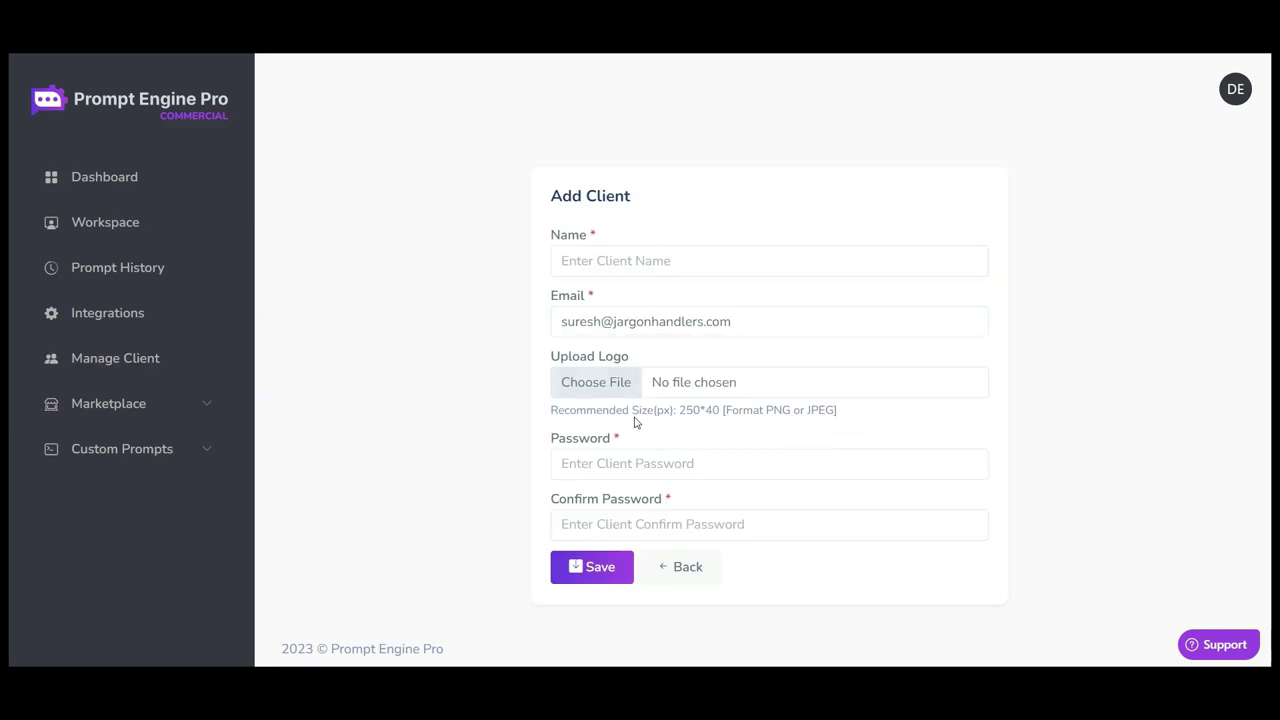
{"action": "left_click", "coordinate": [681, 566]}
{"action": "left_click", "coordinate": [1146, 427]}
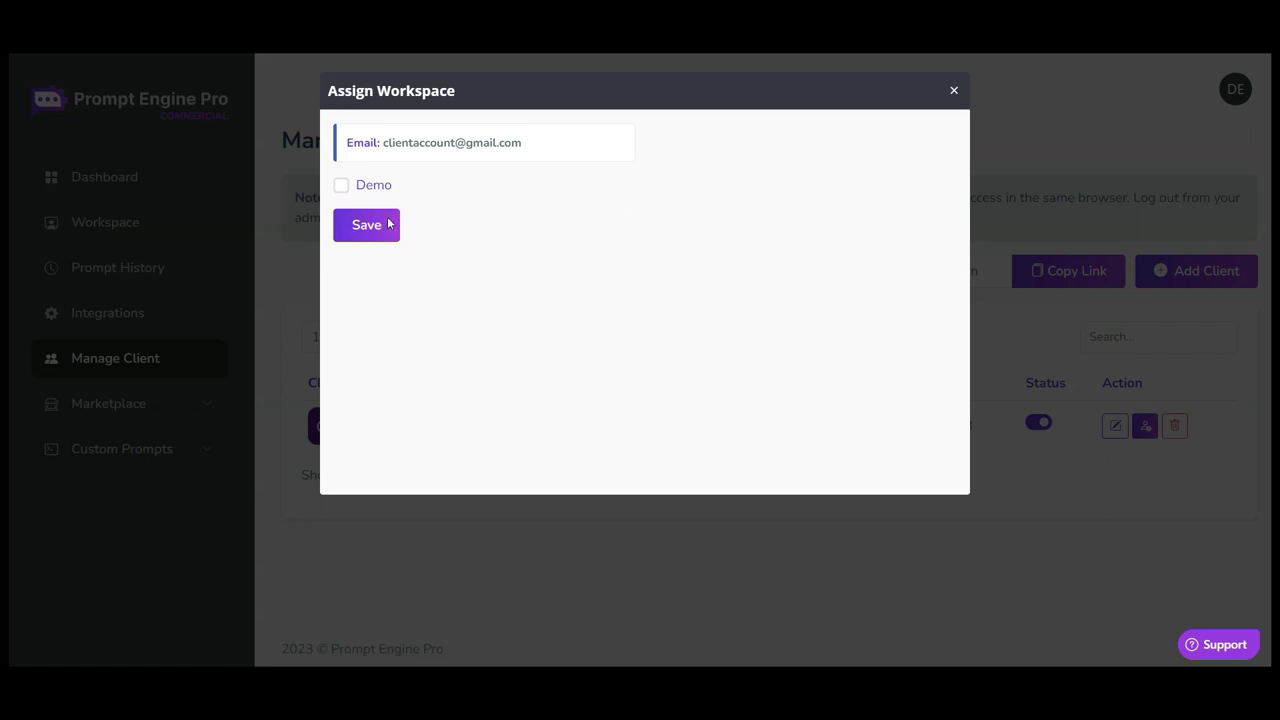
{"action": "left_click", "coordinate": [340, 184]}
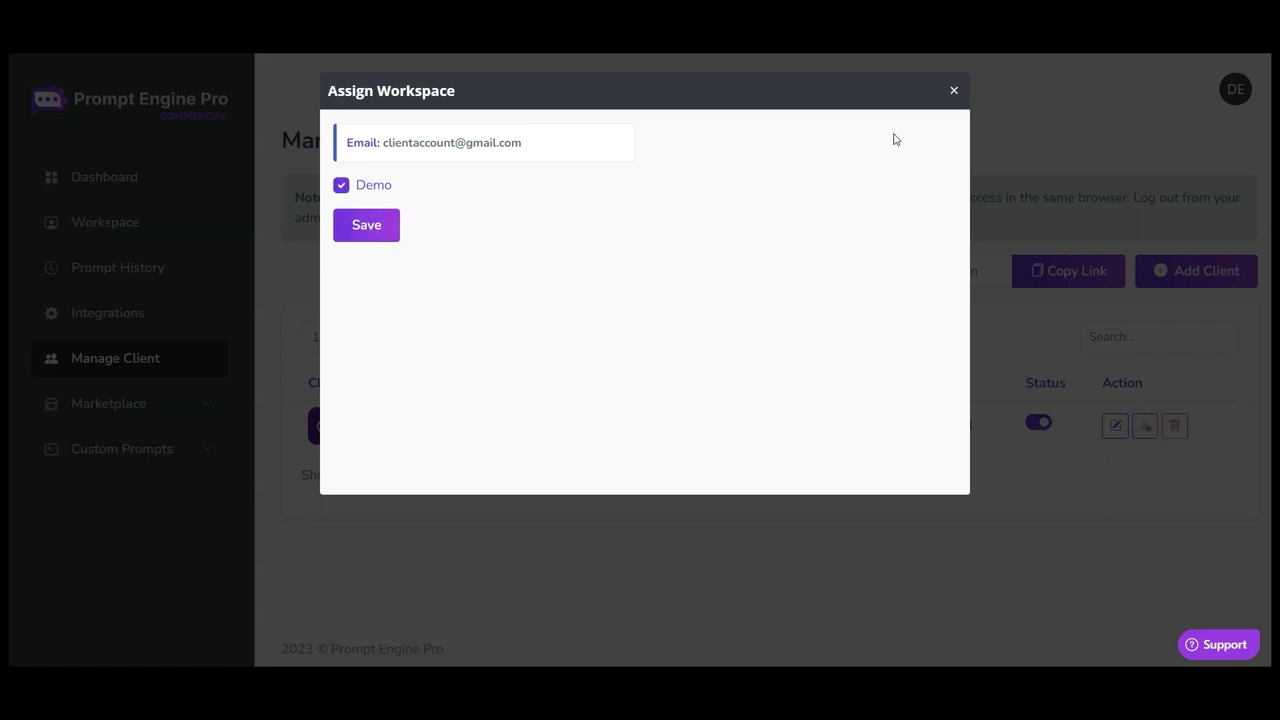
{"action": "left_click", "coordinate": [953, 92]}
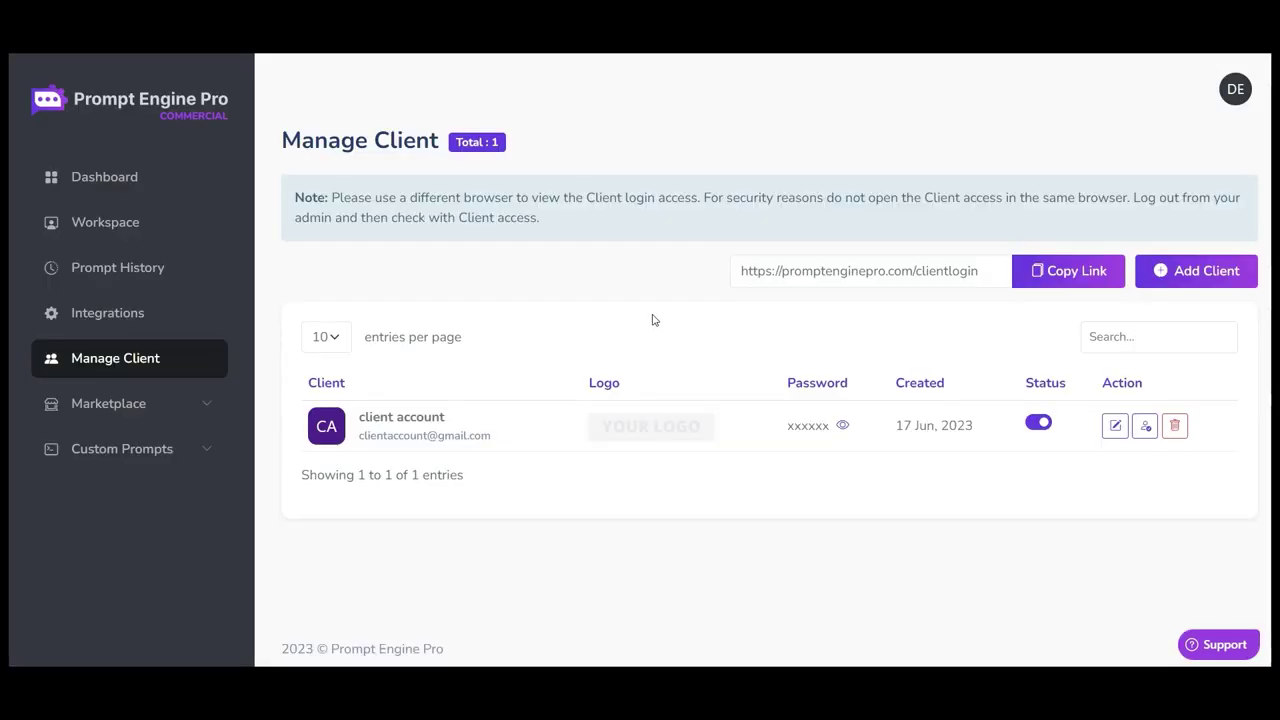